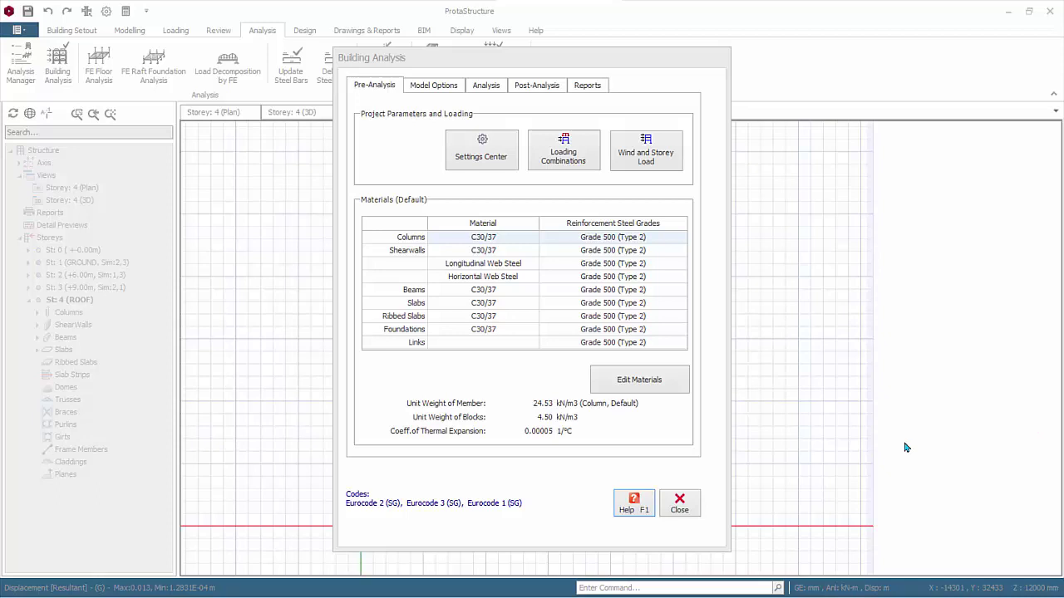
From Edit Materials, filter the Grade 500 (Type 2) column rebar diameter table to Column sizes, then cancel it.
left_click(681, 387)
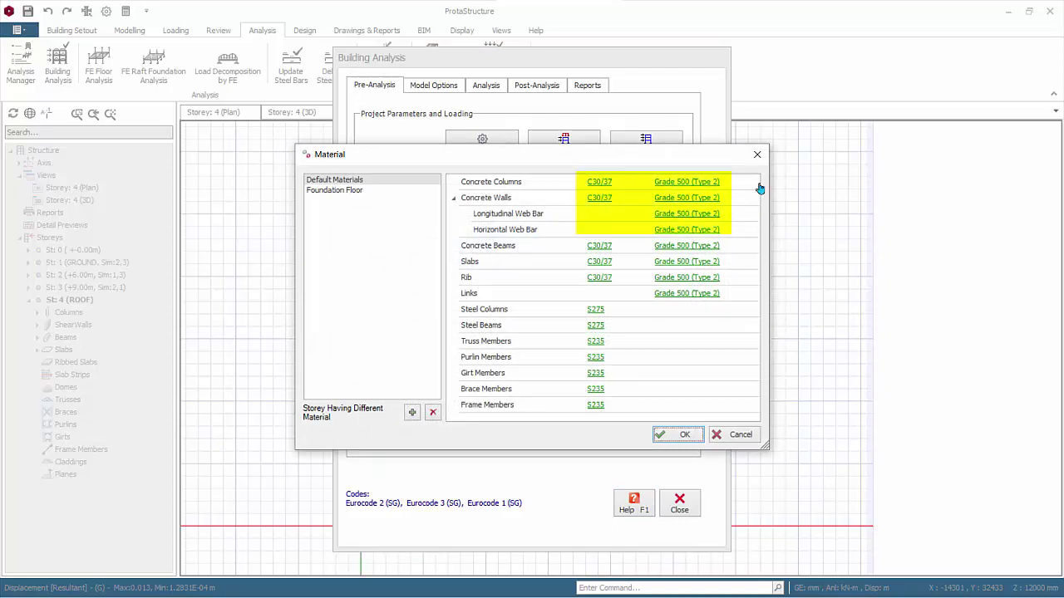
left_click(692, 183)
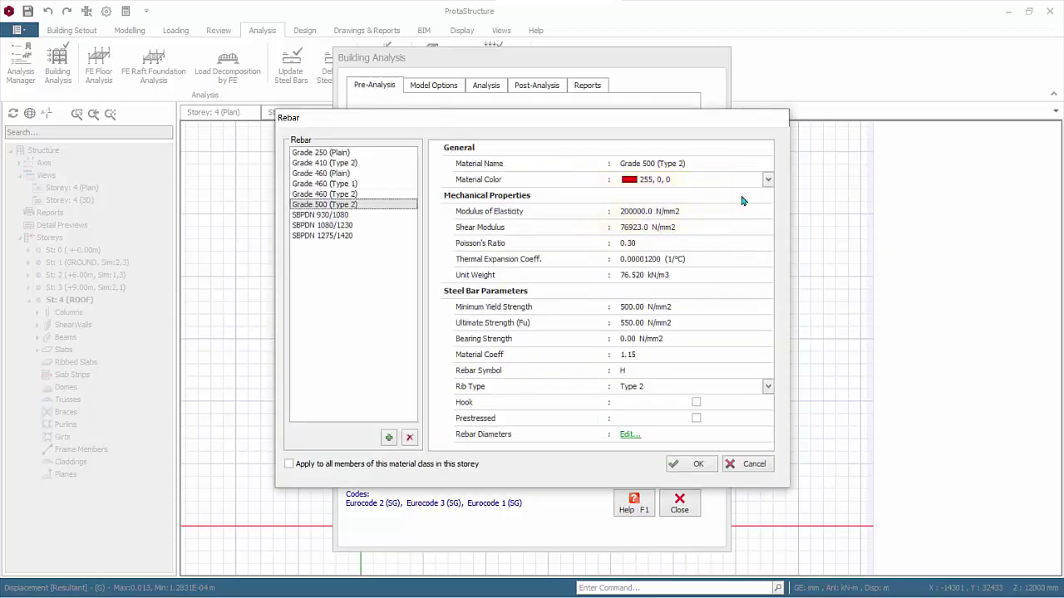
left_click(625, 434)
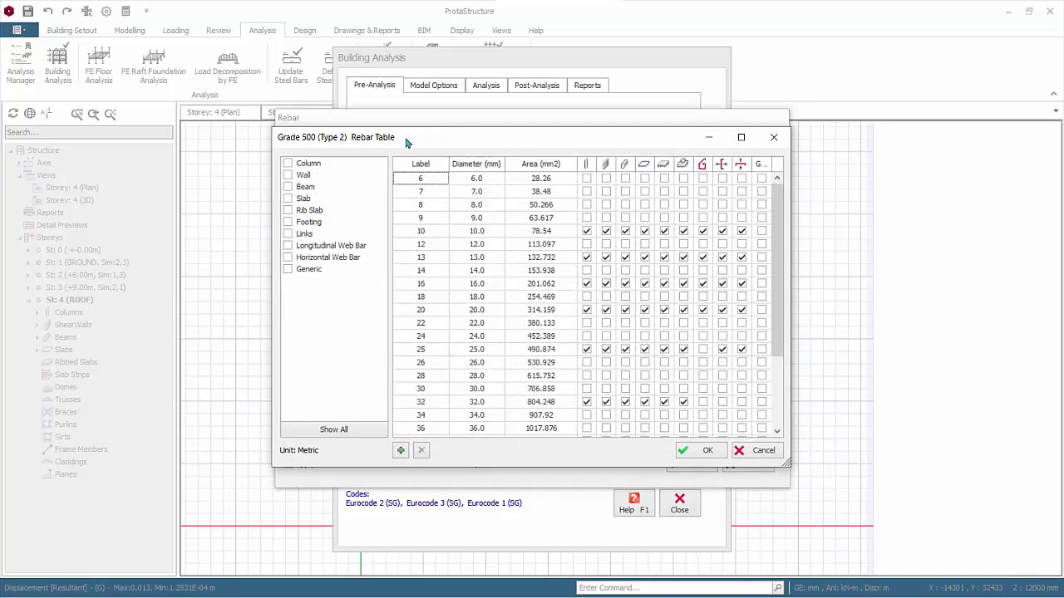
left_click(289, 164)
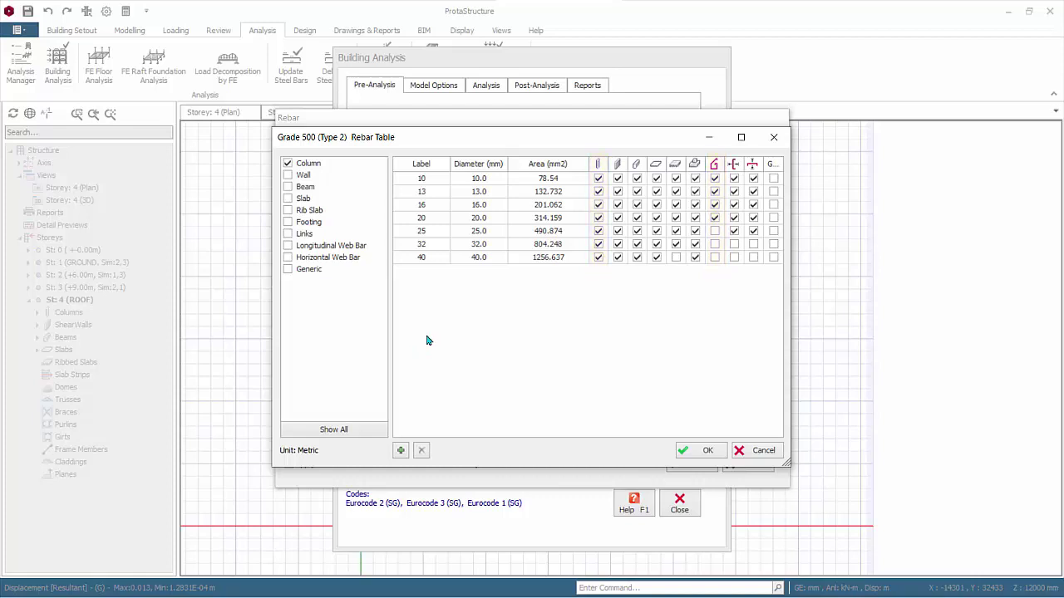
left_click(770, 451)
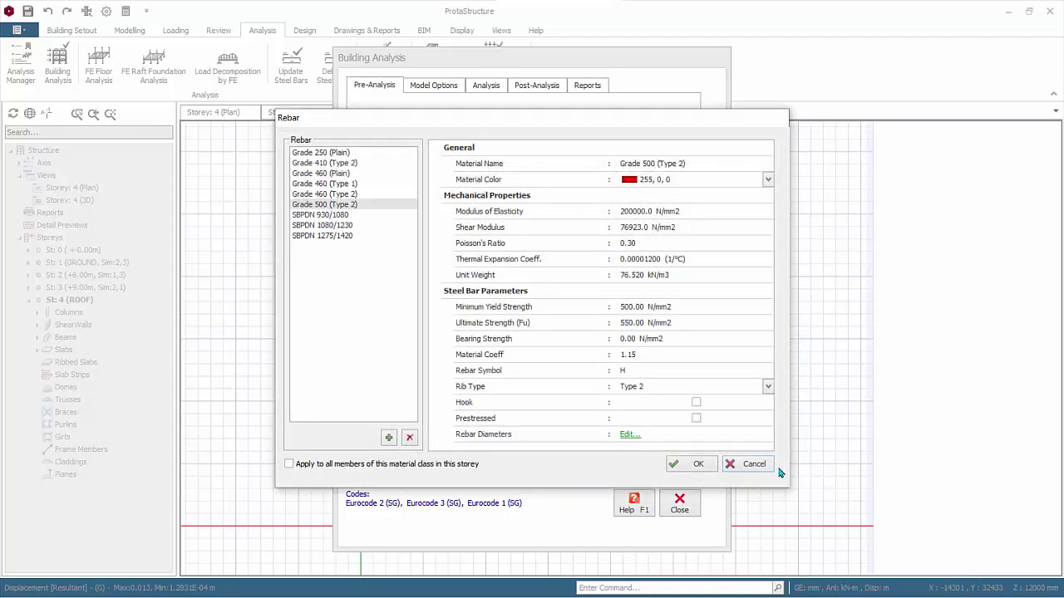
Filter the Grade 500 (Type 2) wall rebar diameter table to Wall sizes, then cancel without changes.
left_click(771, 468)
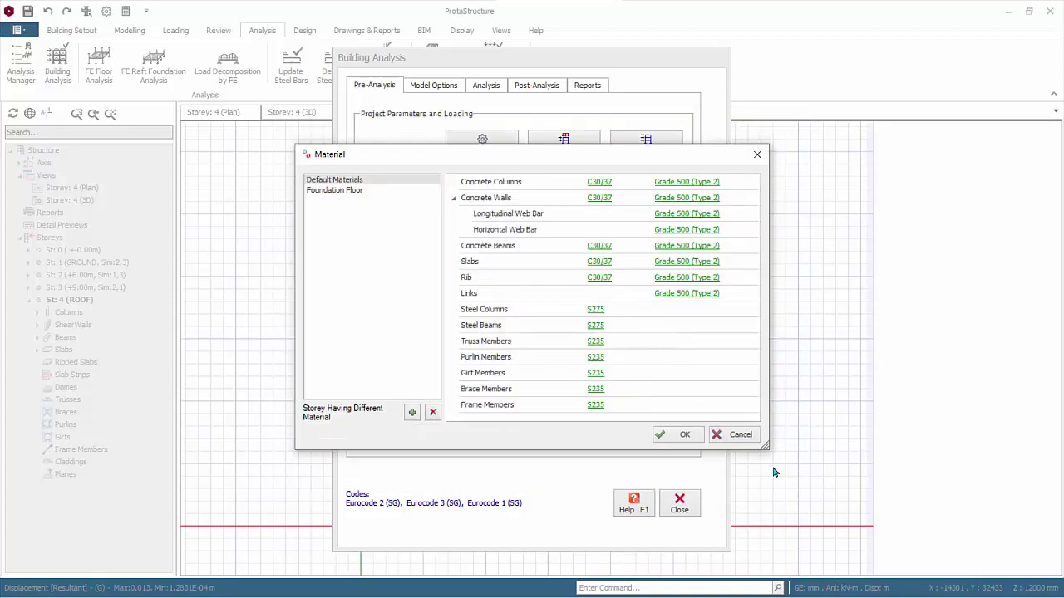
left_click(715, 199)
left_click(628, 437)
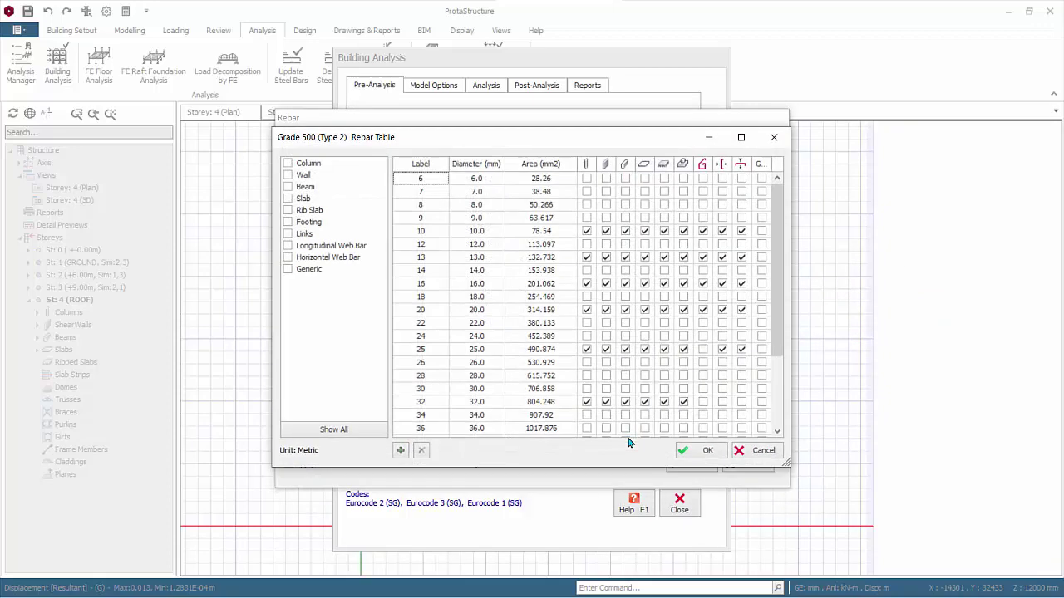
left_click(288, 175)
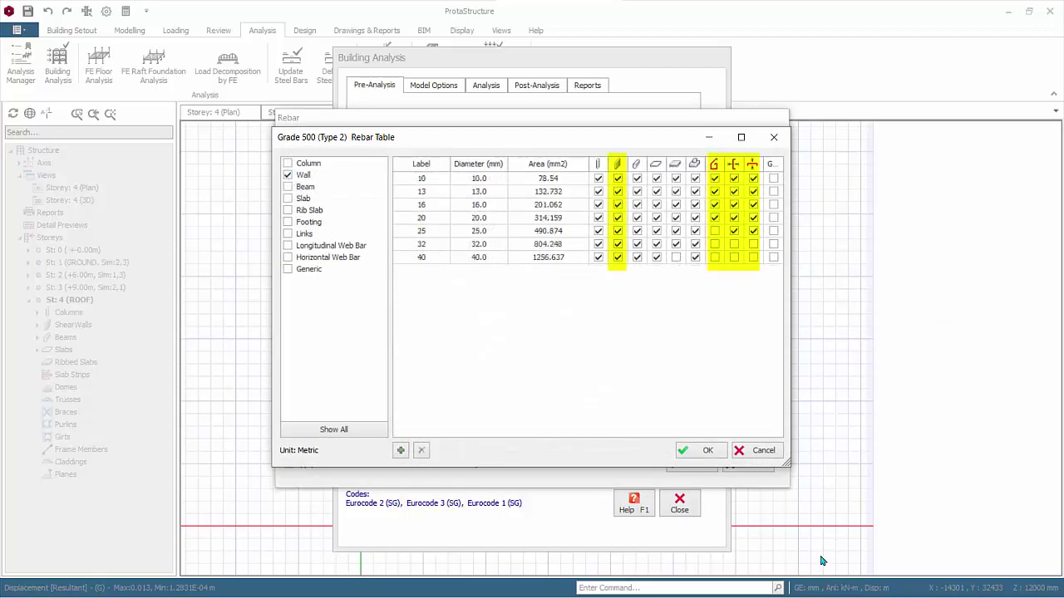
left_click(774, 453)
Close the Rebar, Material and Building Analysis dialogs and launch Design All from the Design ribbon.
left_click(765, 464)
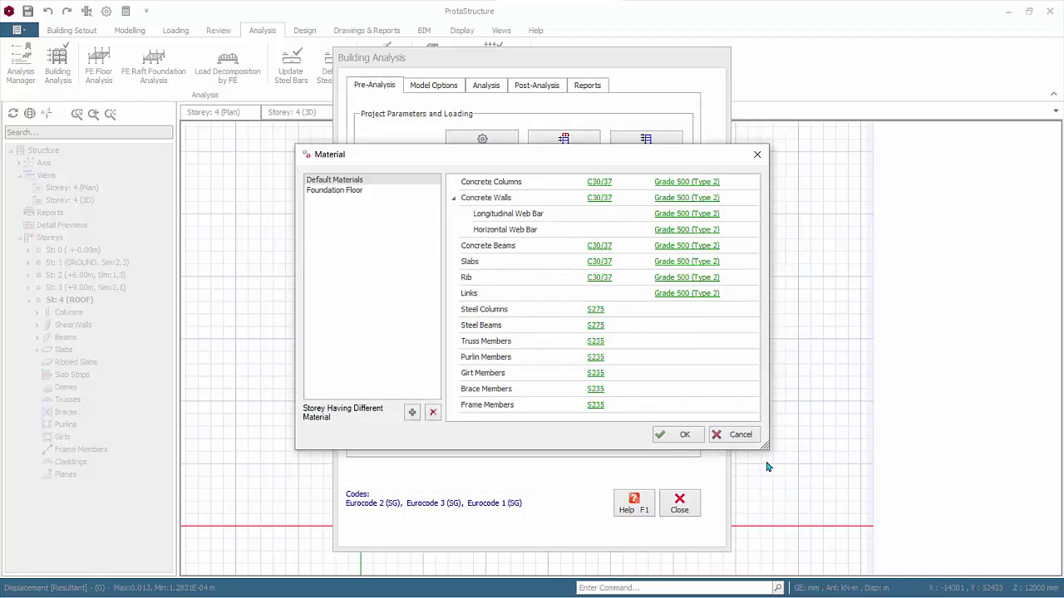
left_click(738, 435)
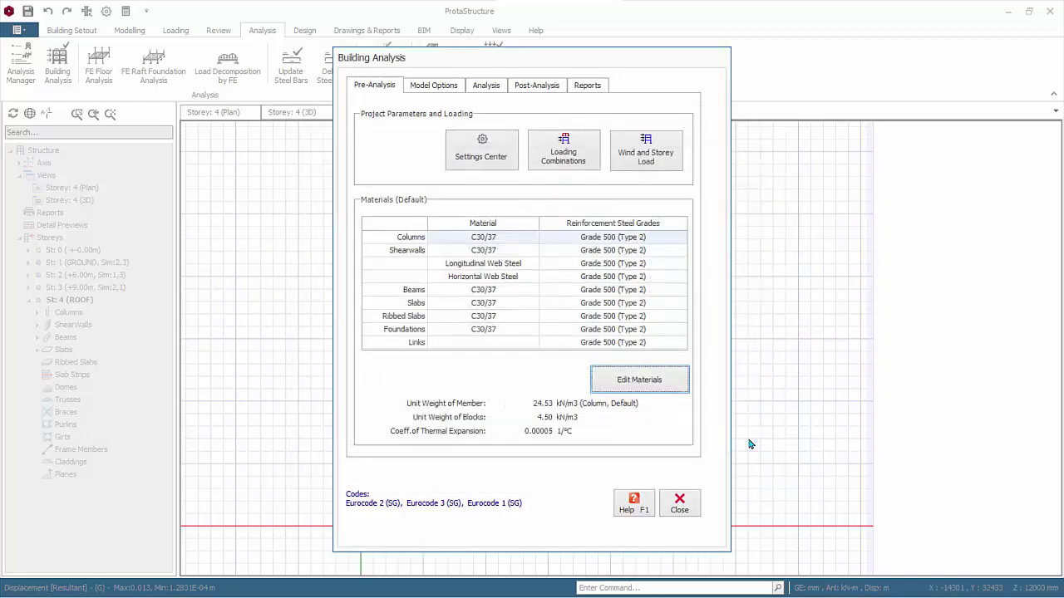
left_click(680, 503)
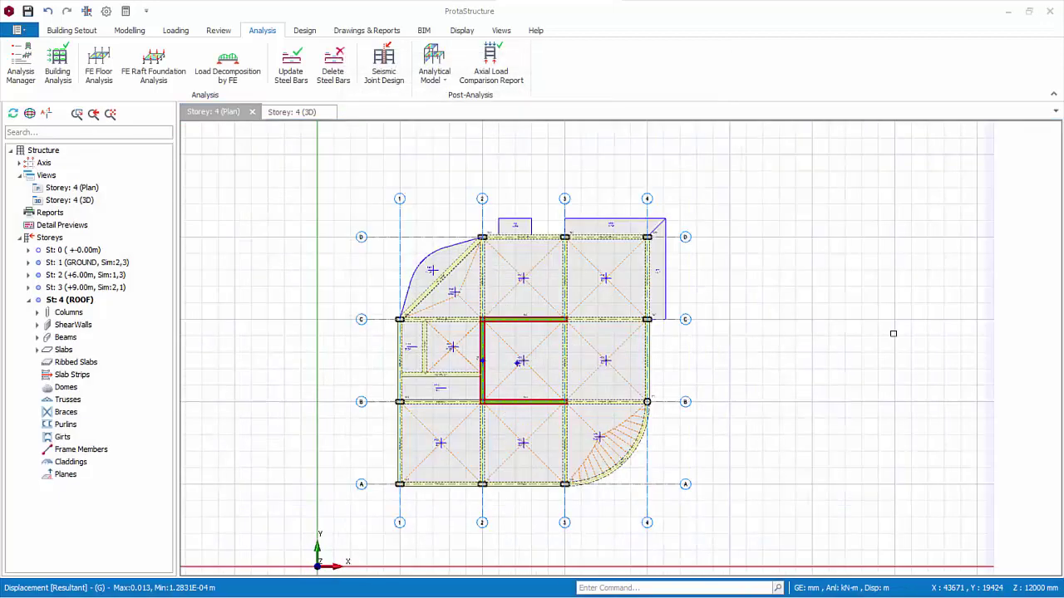
left_click(303, 30)
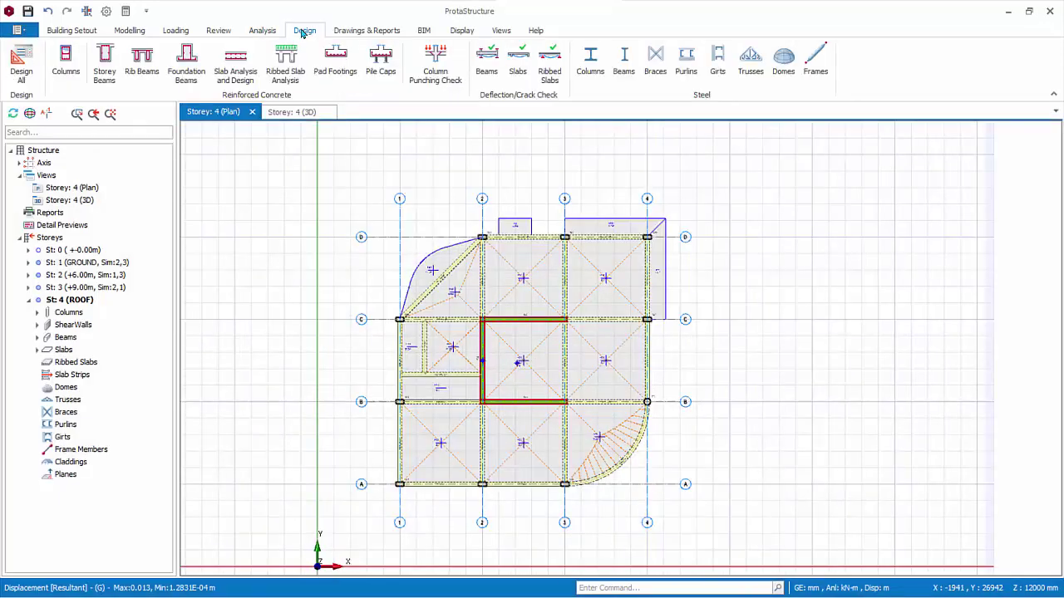
left_click(22, 67)
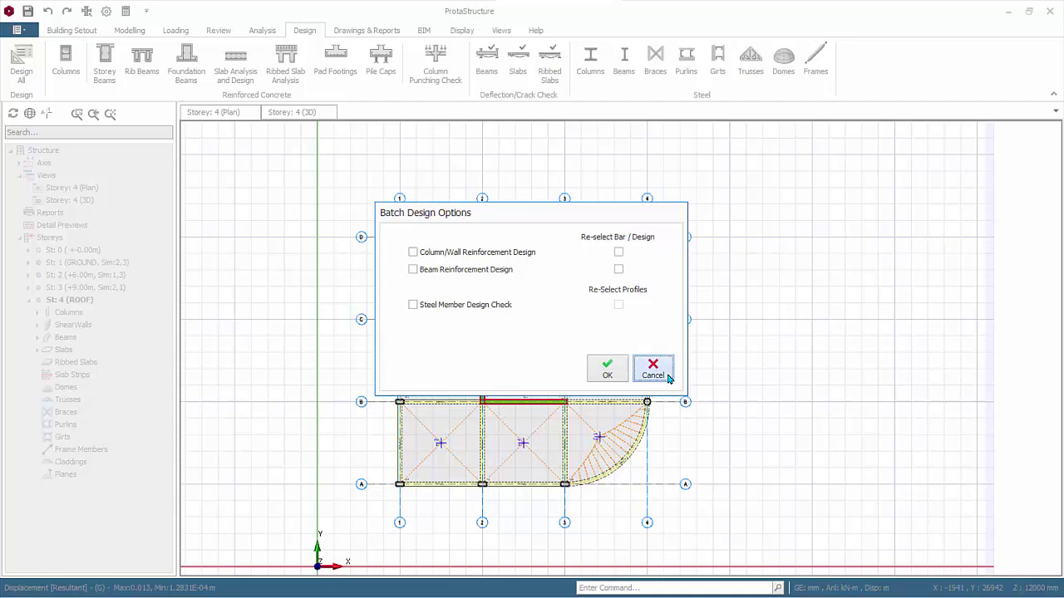
Cancel batch design and open the Column Reinforcement Design table maximized.
left_click(669, 377)
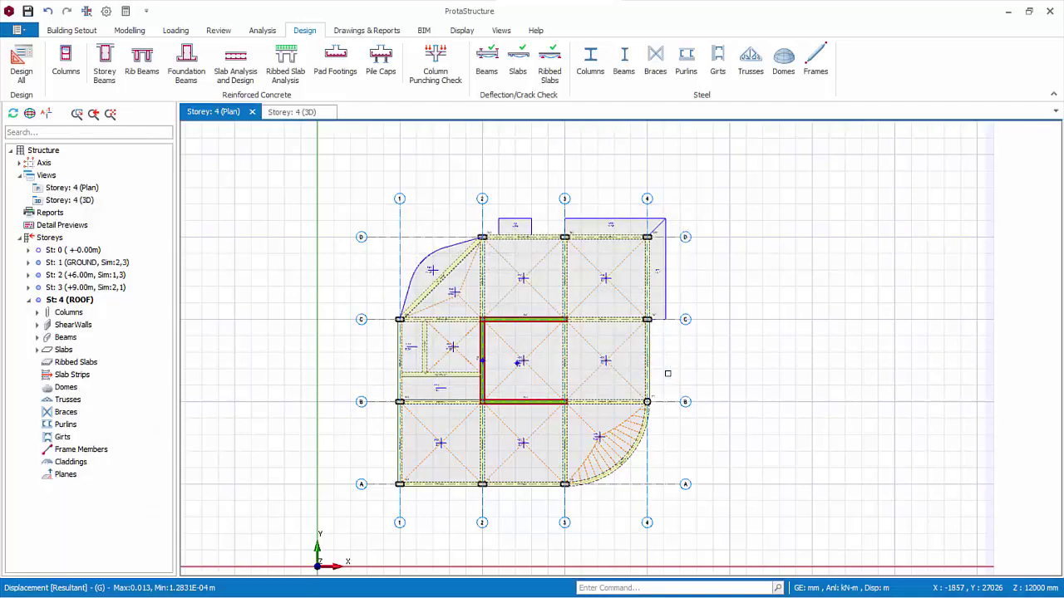
left_click(68, 63)
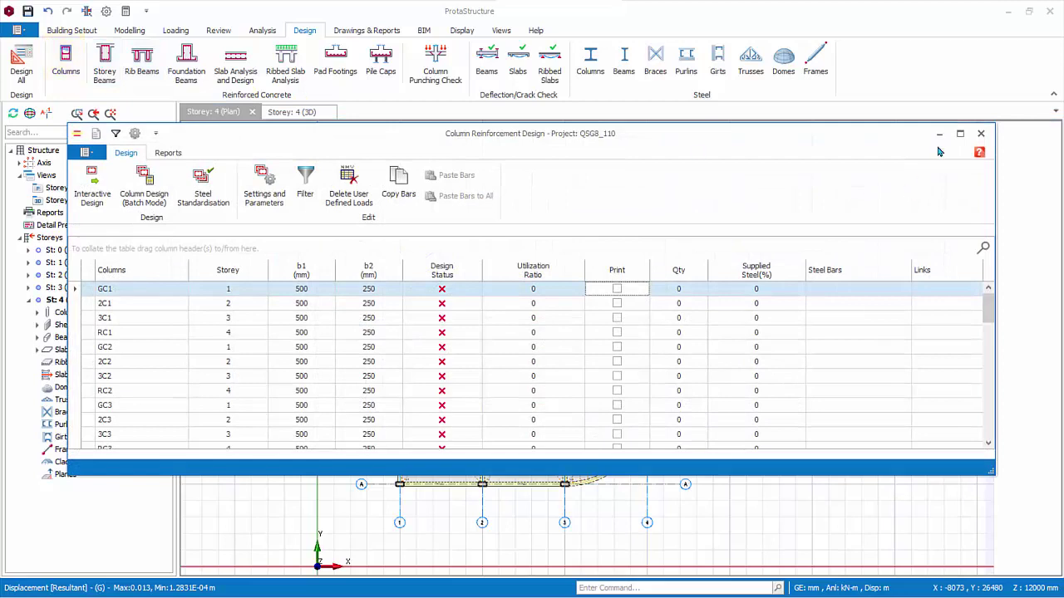
left_click(959, 133)
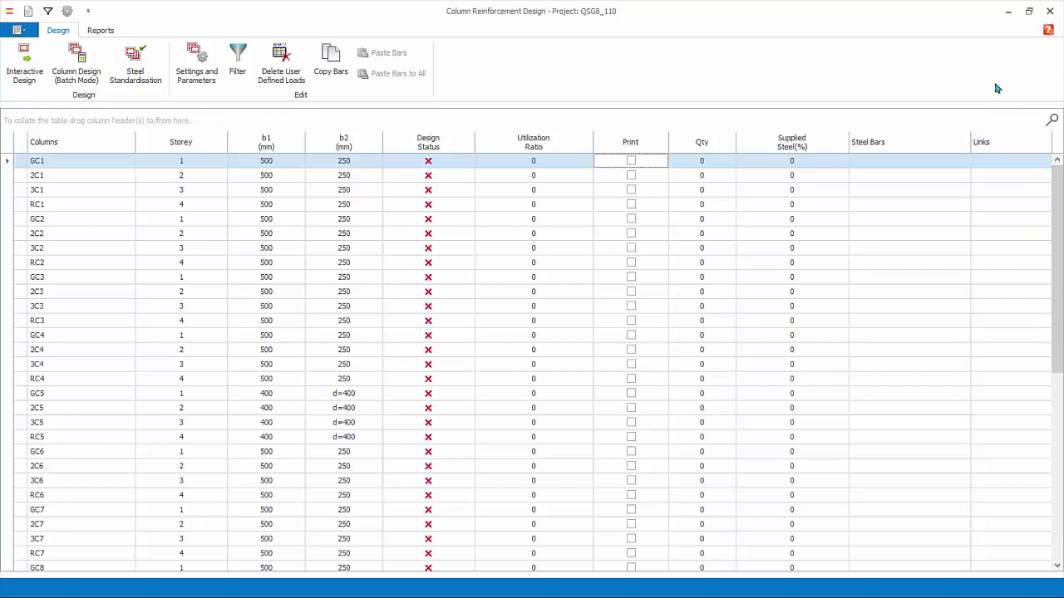
In Column & Shearwall design options, keep the Bar Layout Optimization Method instead of Fixed Bar Layout.
left_click(182, 78)
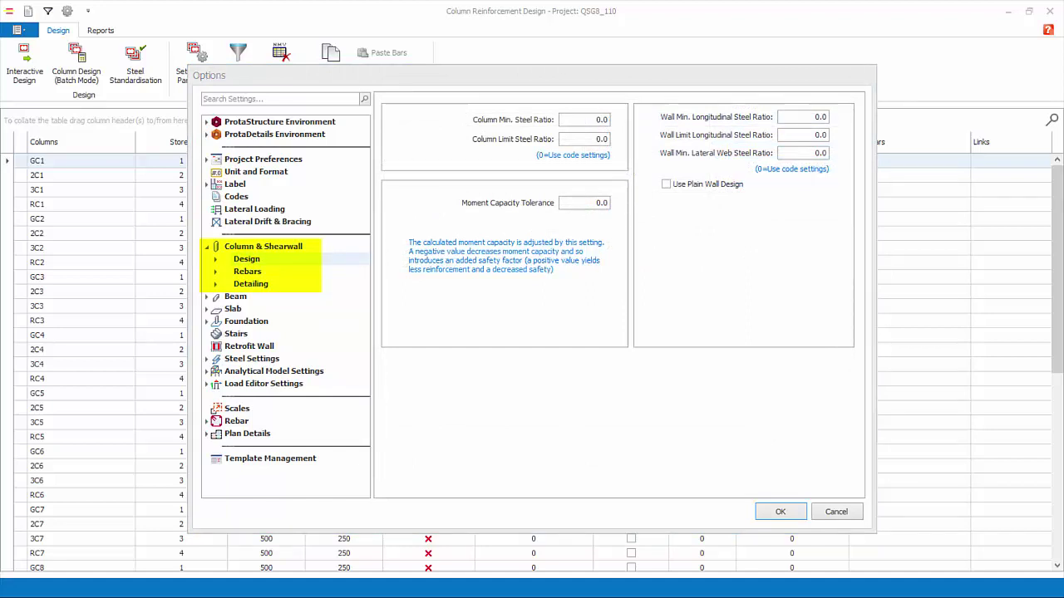
left_click(349, 258)
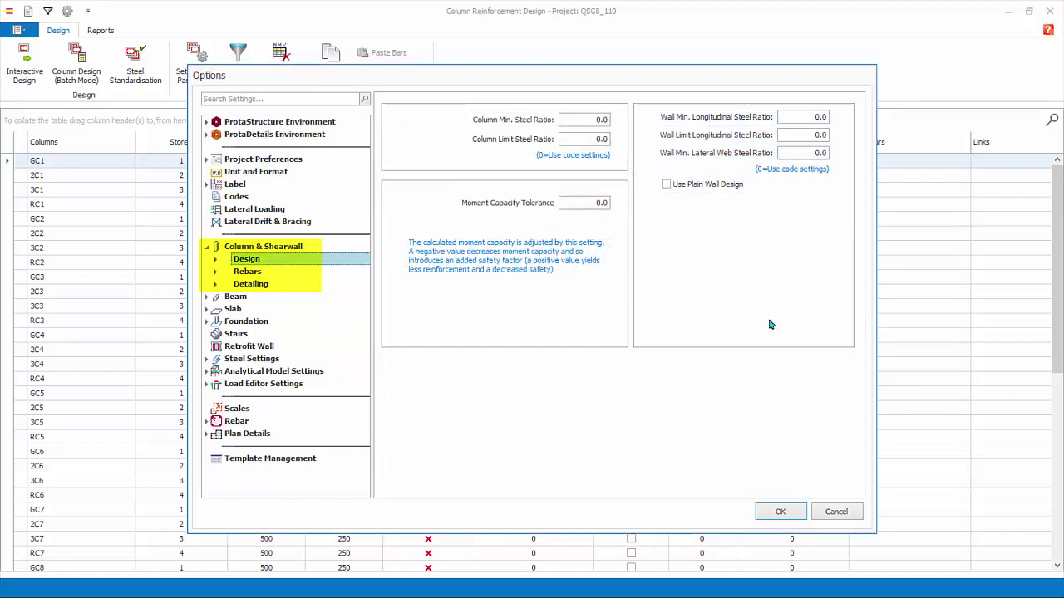
left_click(216, 259)
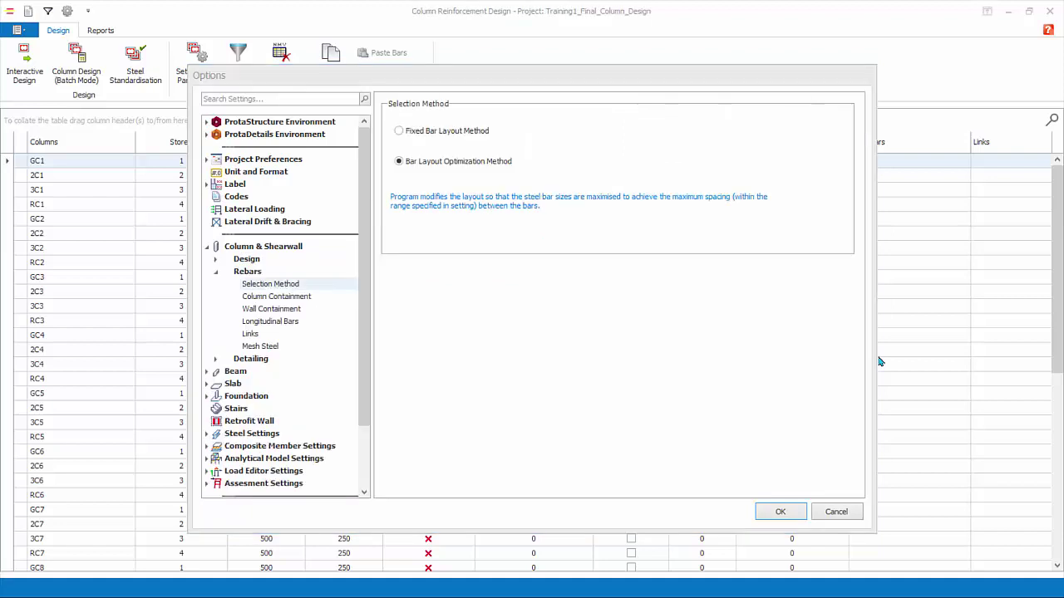
left_click(404, 136)
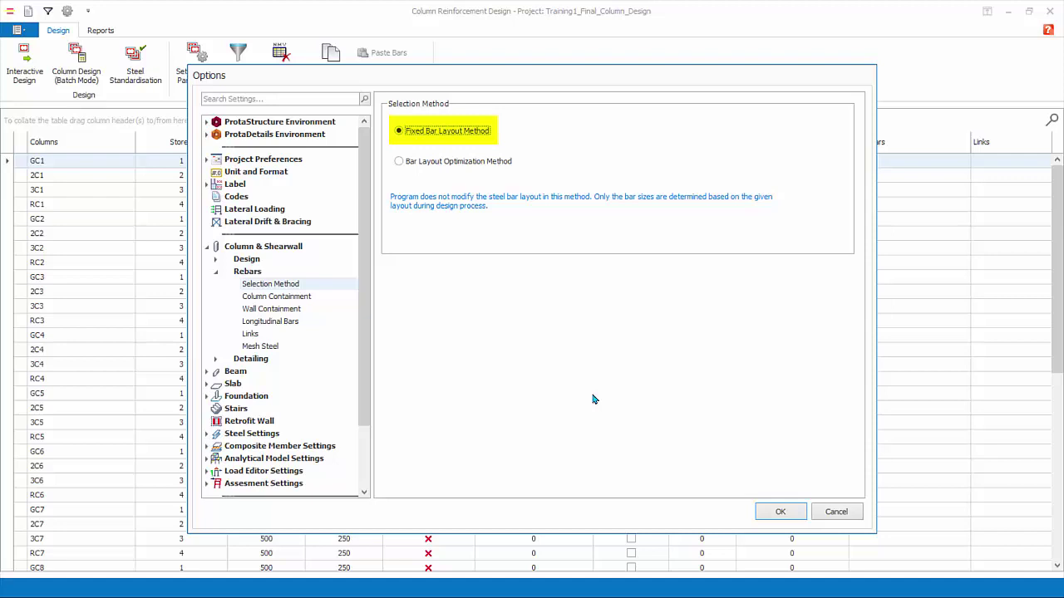
left_click(400, 162)
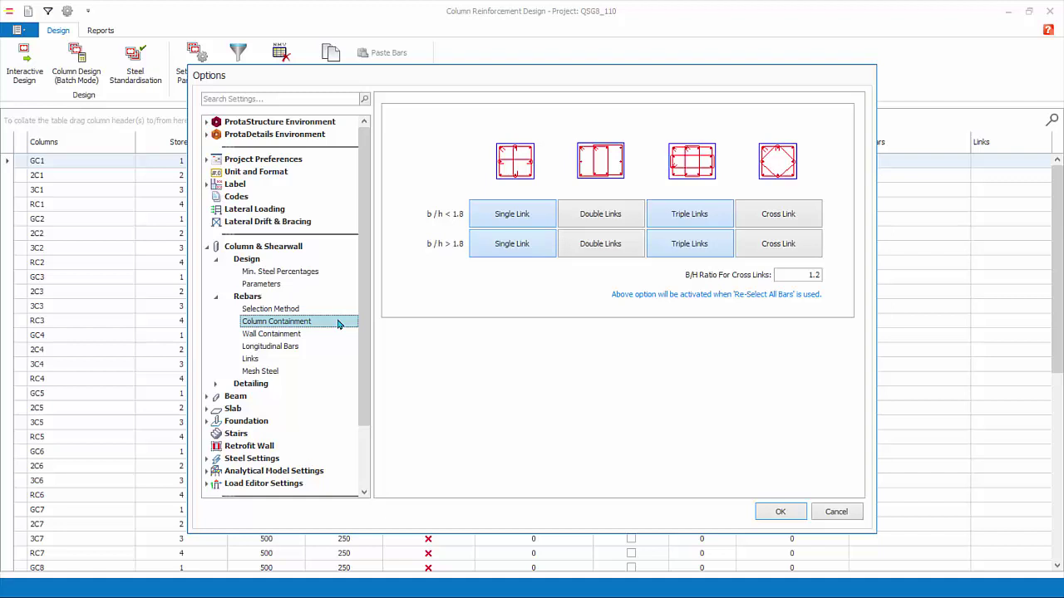
Under Longitudinal Bars, keep column bar sizes H13–H32 and wall bar sizes H10–H25.
left_click(330, 335)
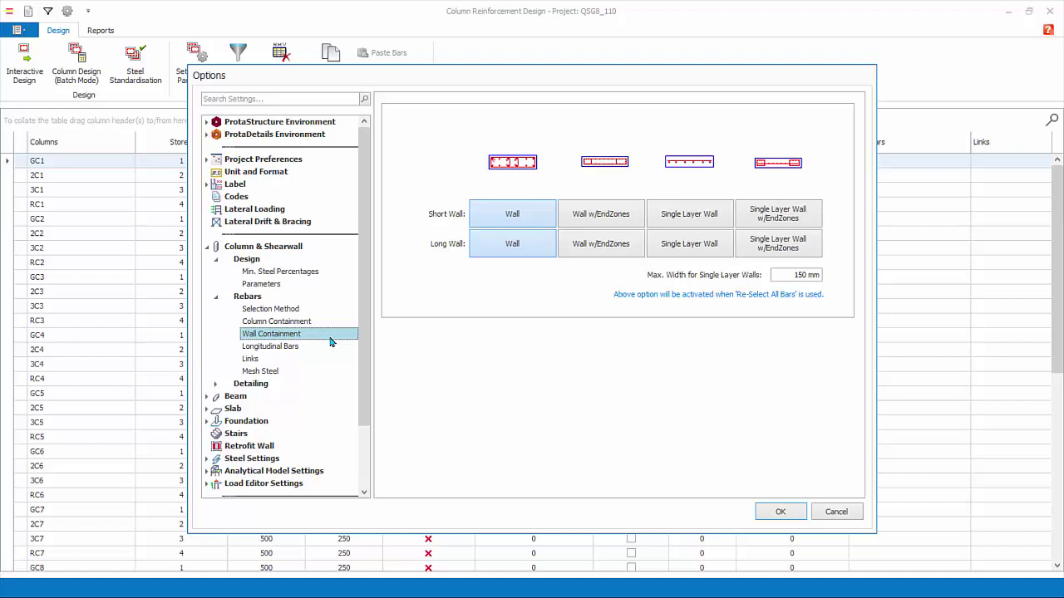
left_click(329, 359)
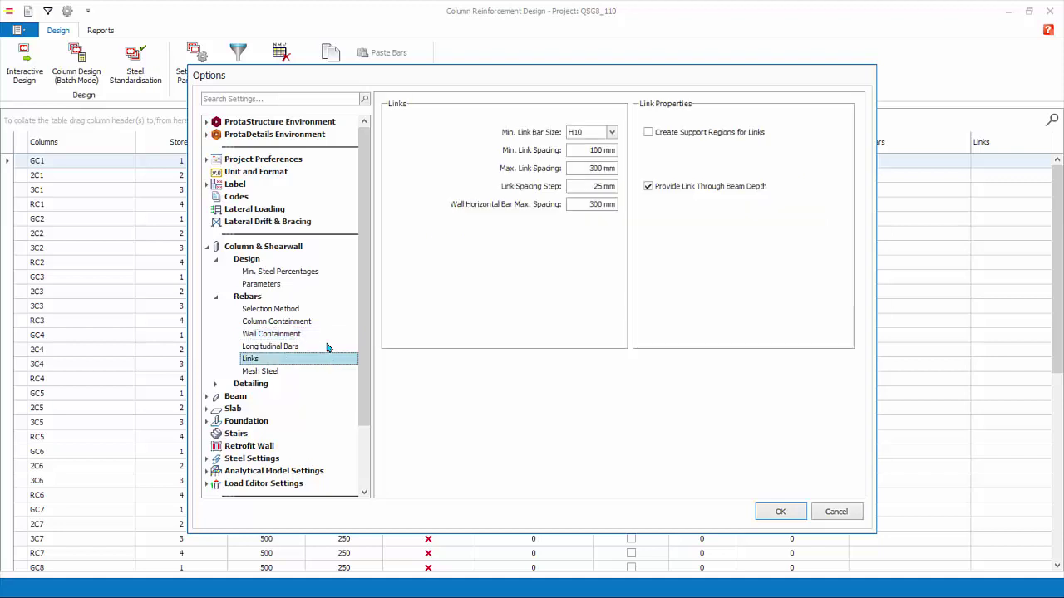
left_click(327, 348)
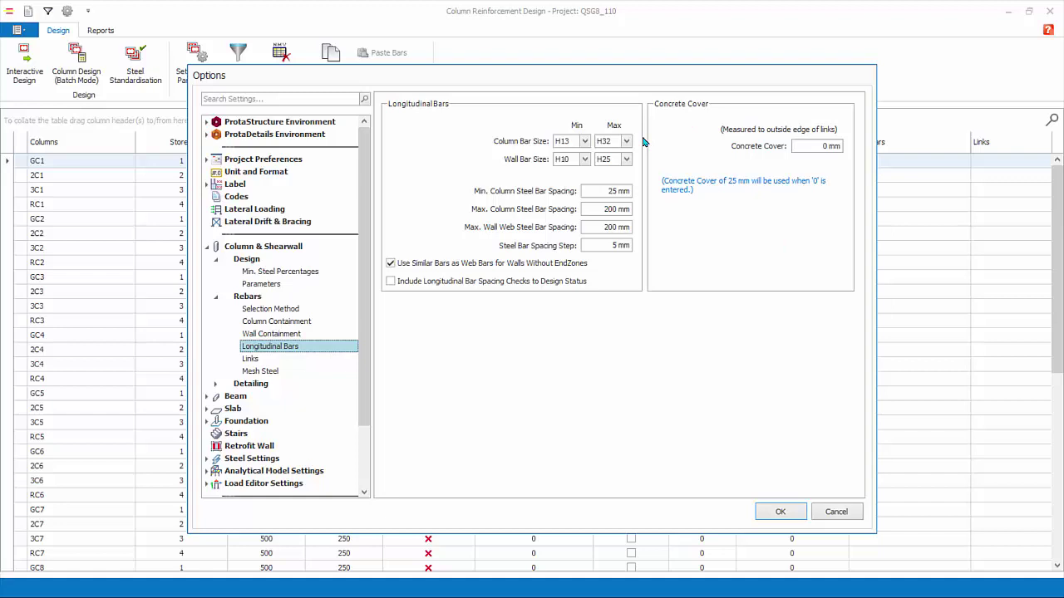
left_click(586, 141)
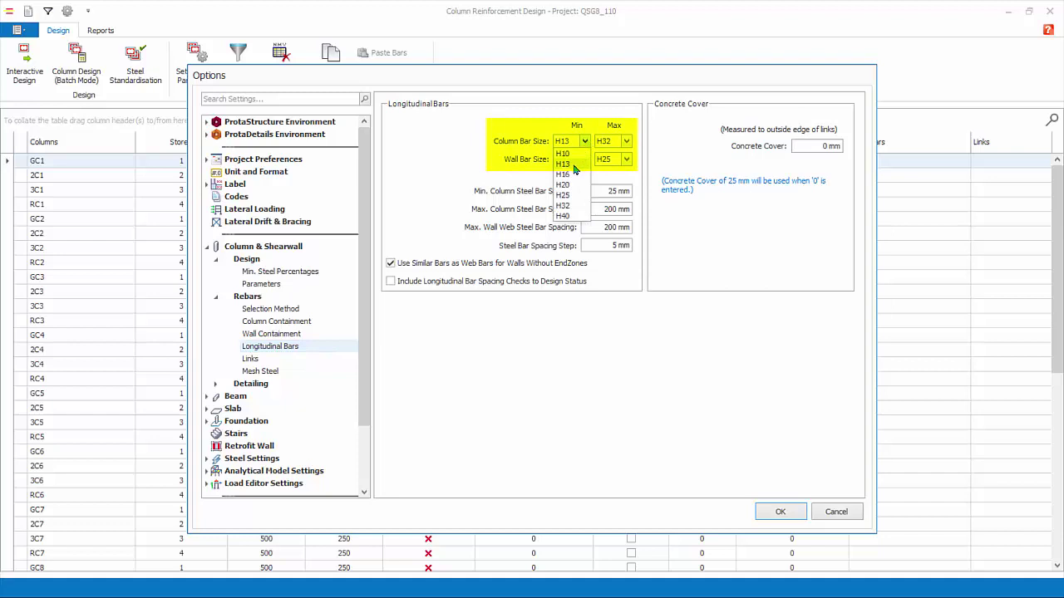
left_click(577, 167)
left_click(629, 143)
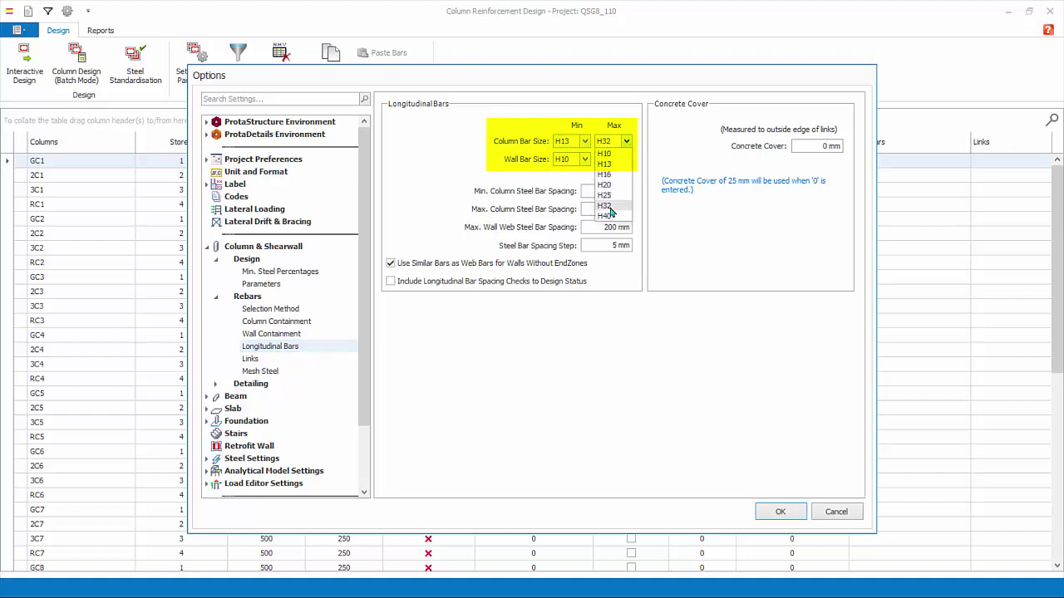
left_click(614, 208)
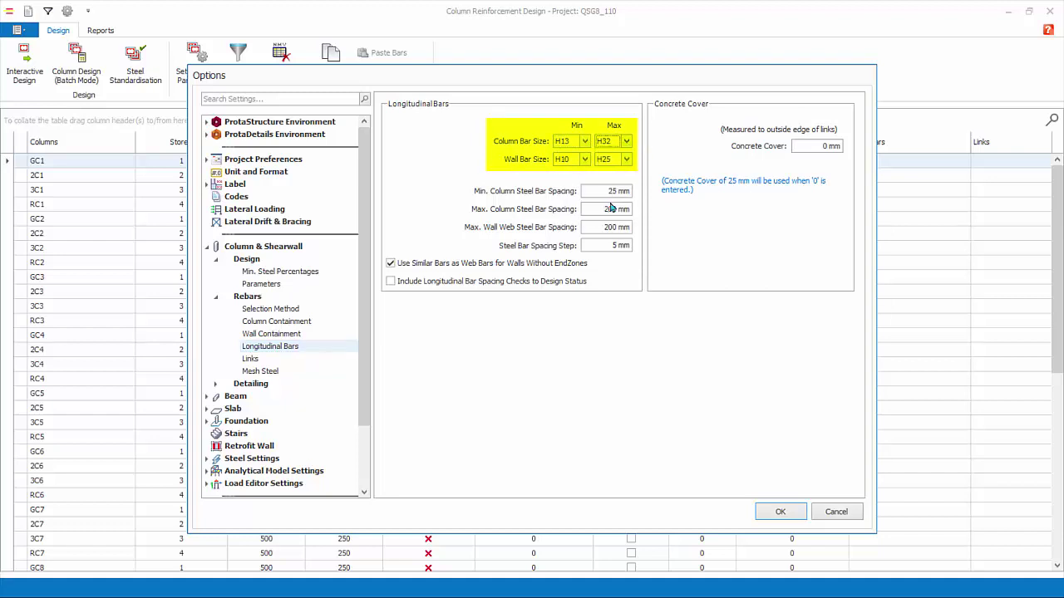
left_click(586, 164)
left_click(581, 174)
left_click(627, 159)
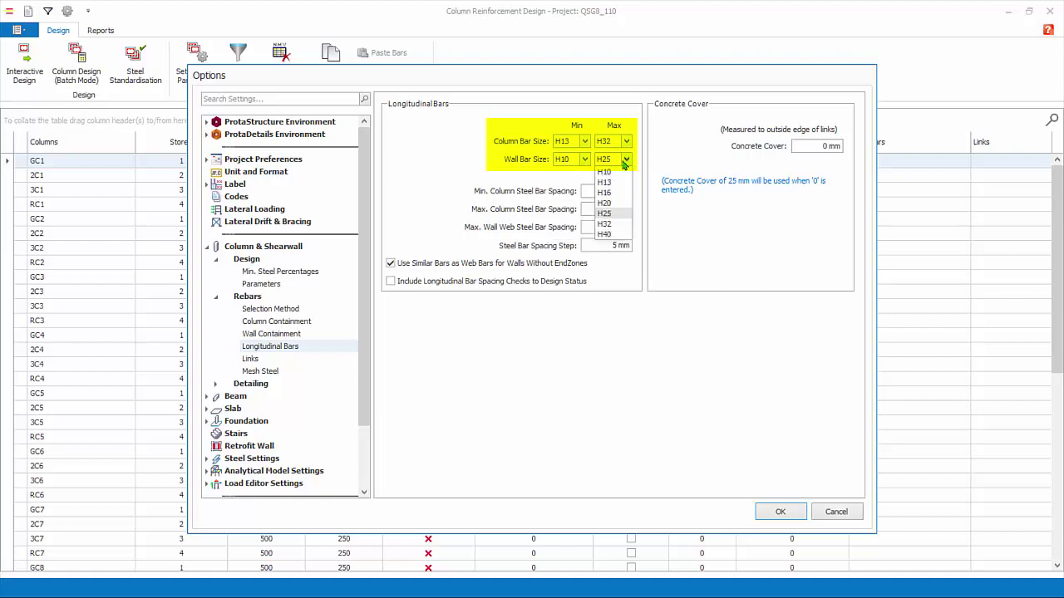
left_click(615, 215)
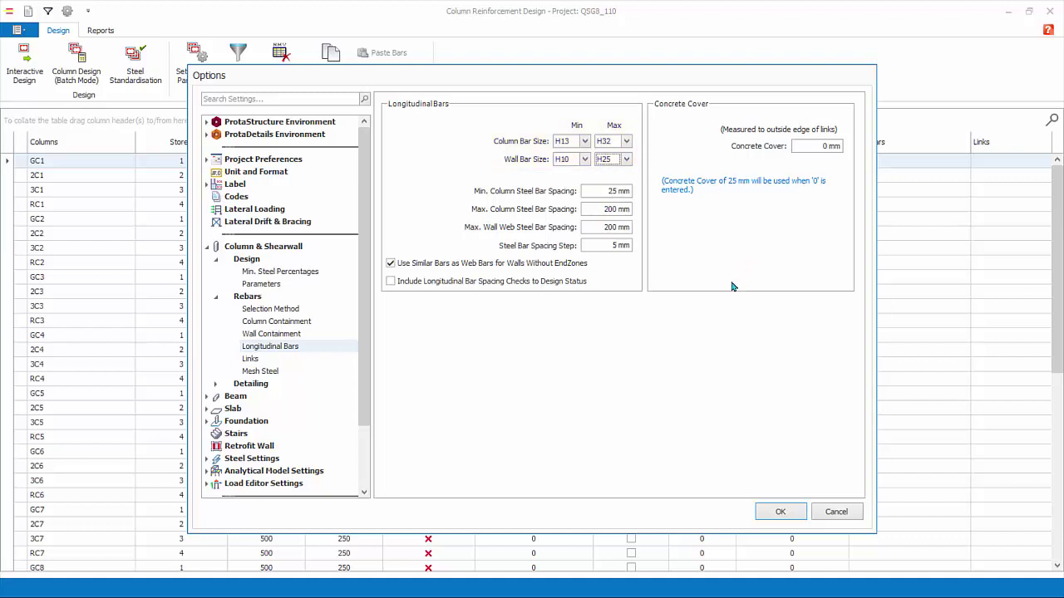
Keep the minimum link bar size at H10, review the Mesh Steel settings, and expand Detailing.
left_click(250, 359)
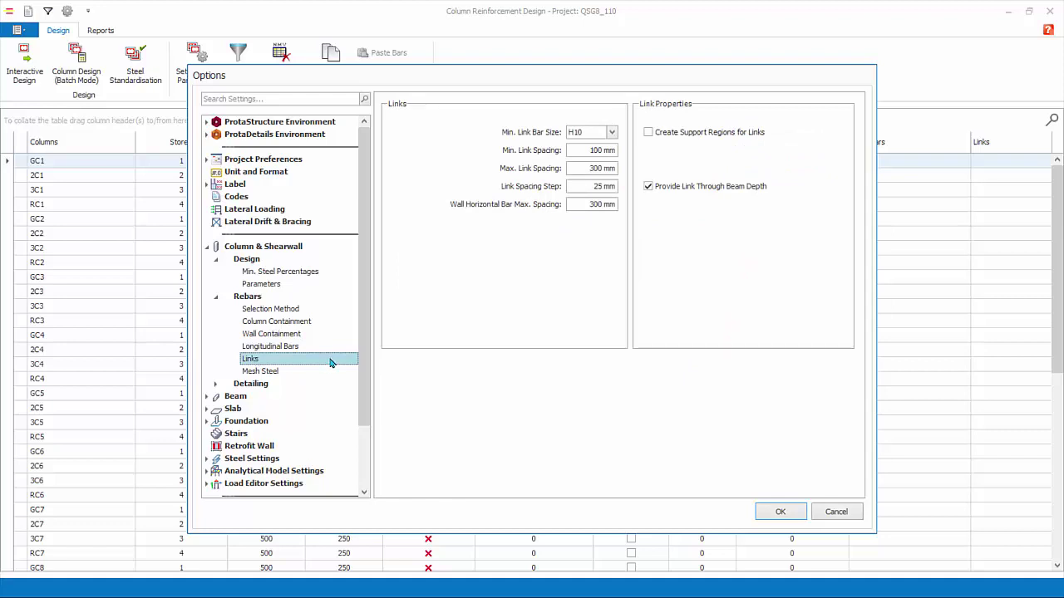
left_click(612, 133)
left_click(613, 133)
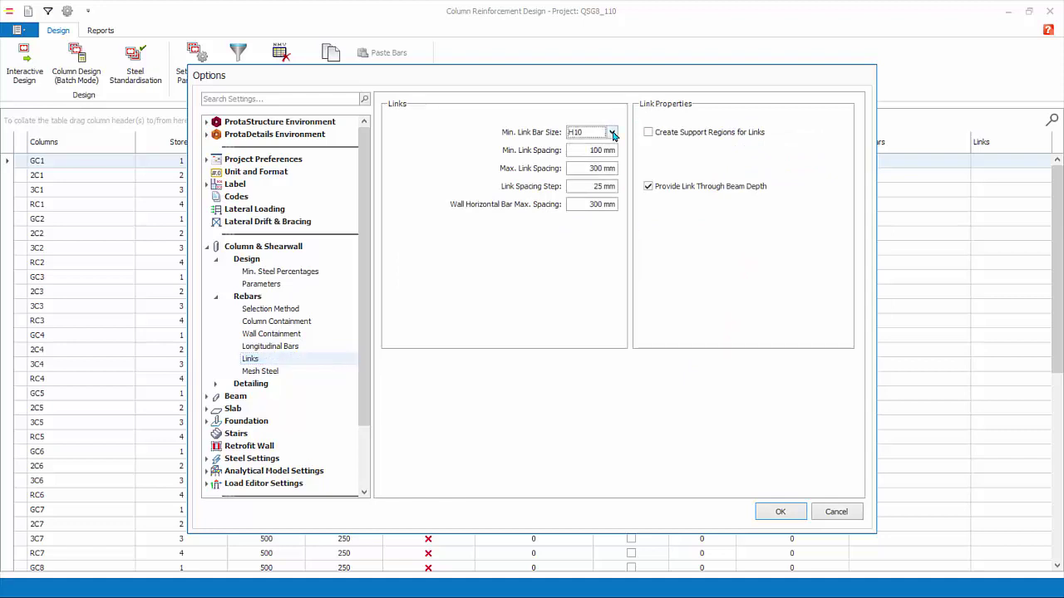
left_click(286, 372)
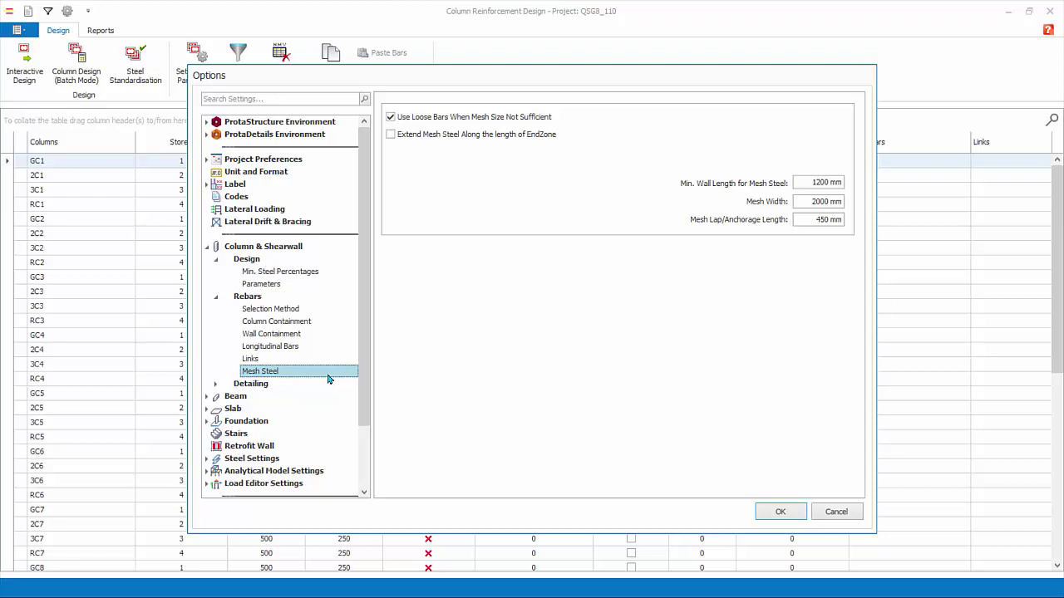
left_click(268, 385)
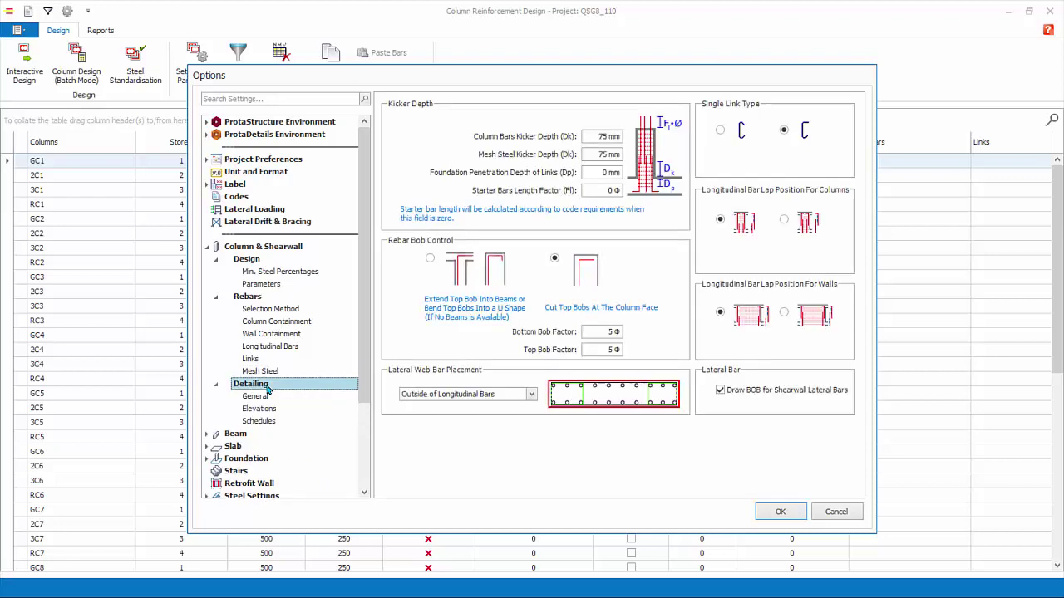
Review General (lateral web bar placement unchanged), Elevations and Schedules detailing settings, then confirm with OK.
left_click(271, 396)
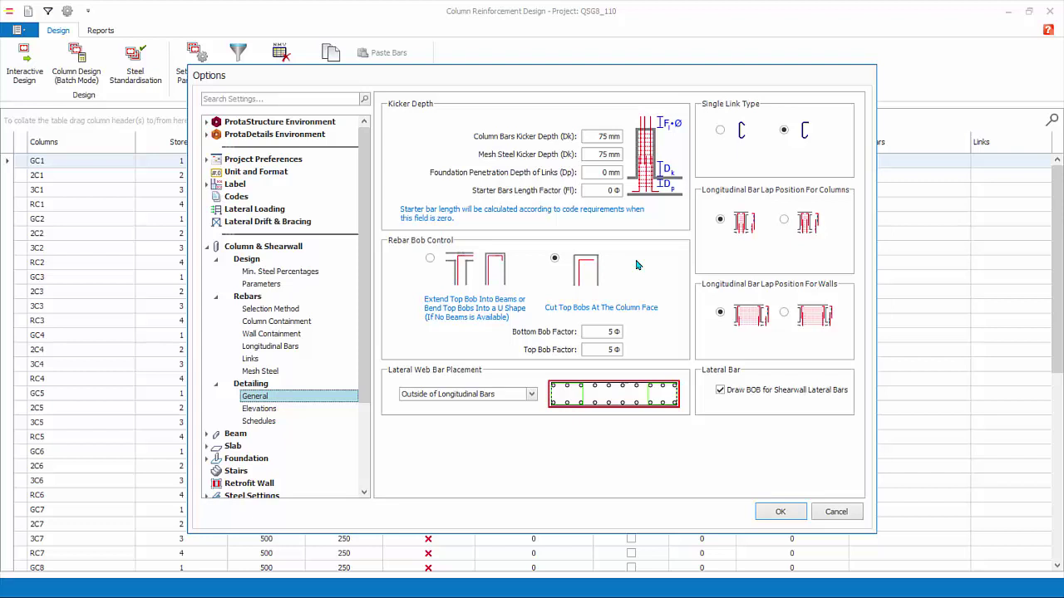
left_click(530, 395)
left_click(530, 396)
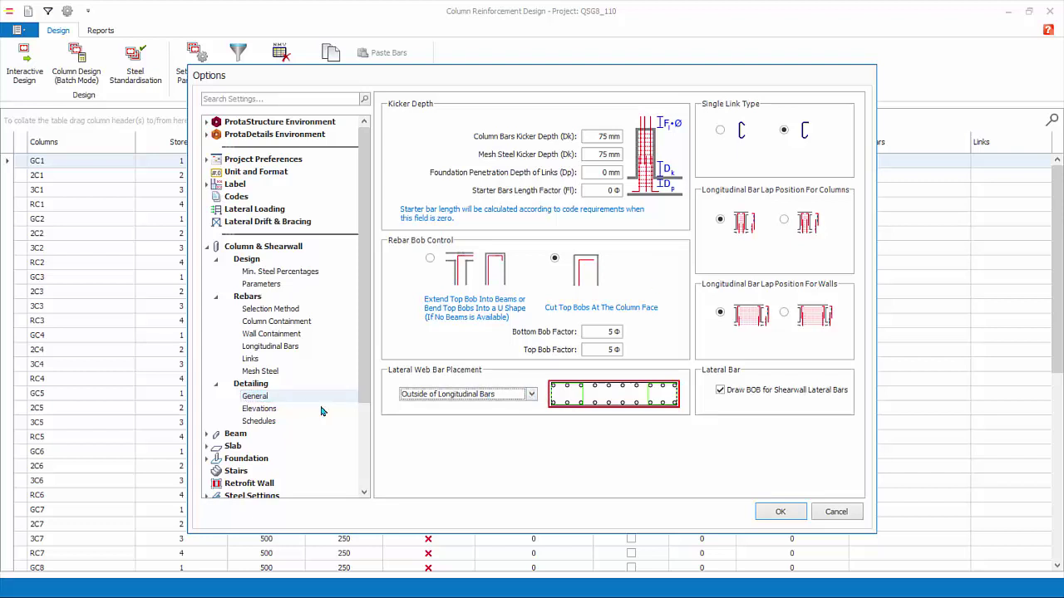
left_click(322, 408)
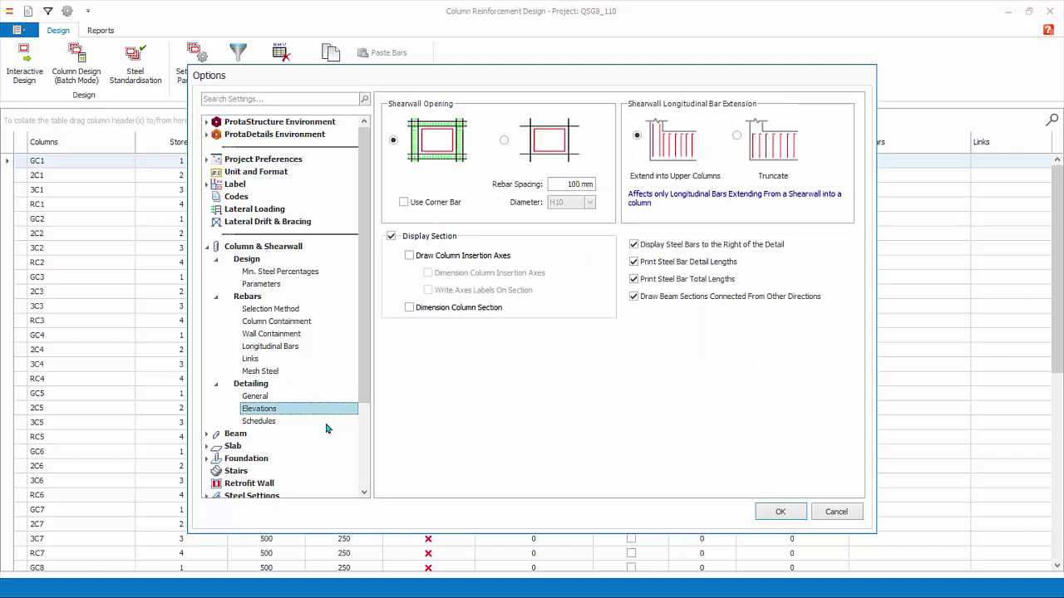
left_click(326, 429)
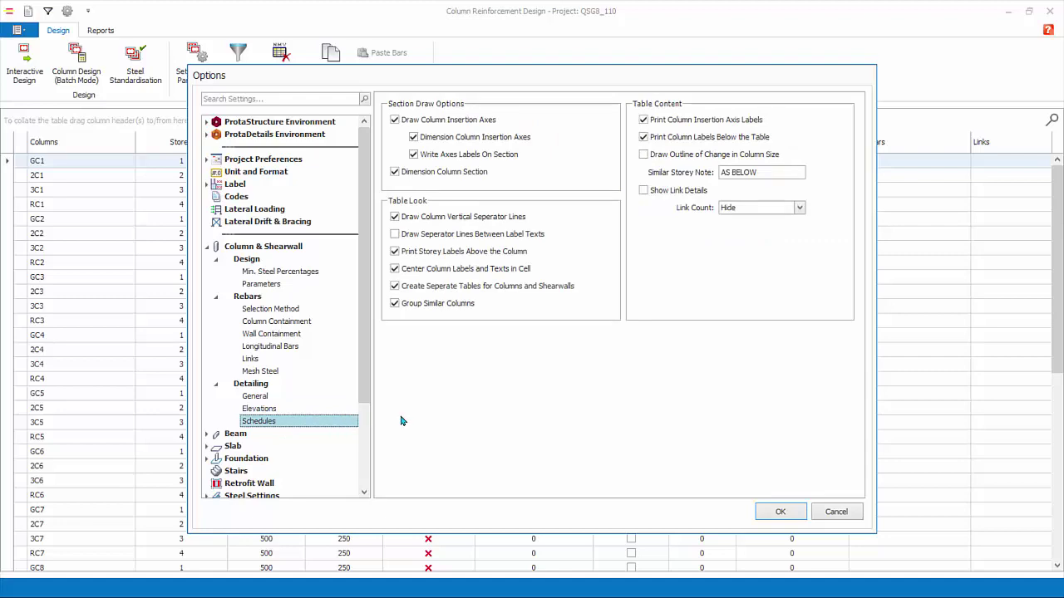
left_click(780, 512)
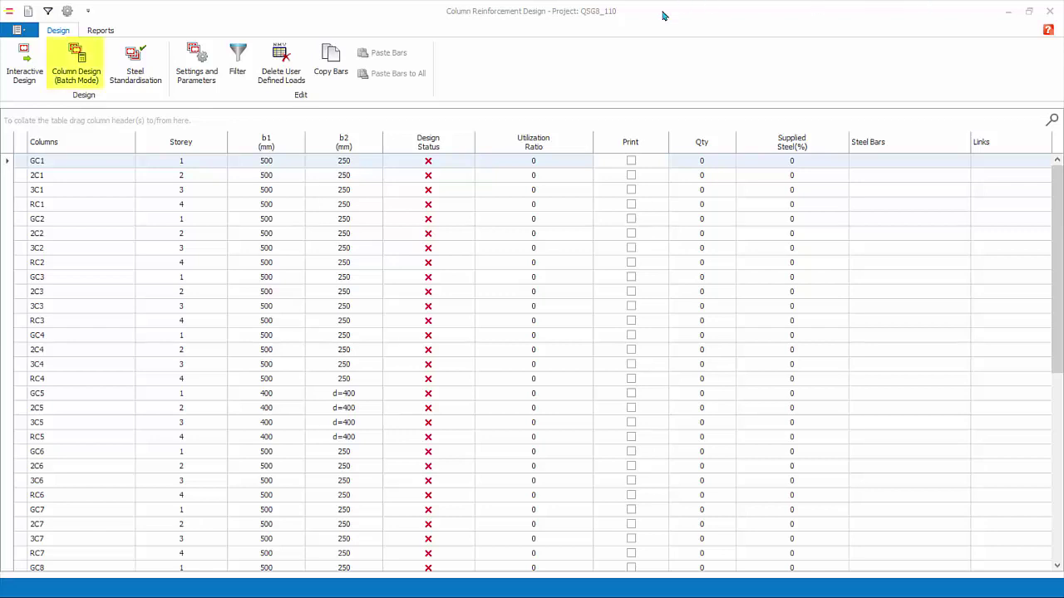
Open Column Design (Batch Mode) for All Storeys, leaving the check-steel-only selection option chosen.
left_click(73, 75)
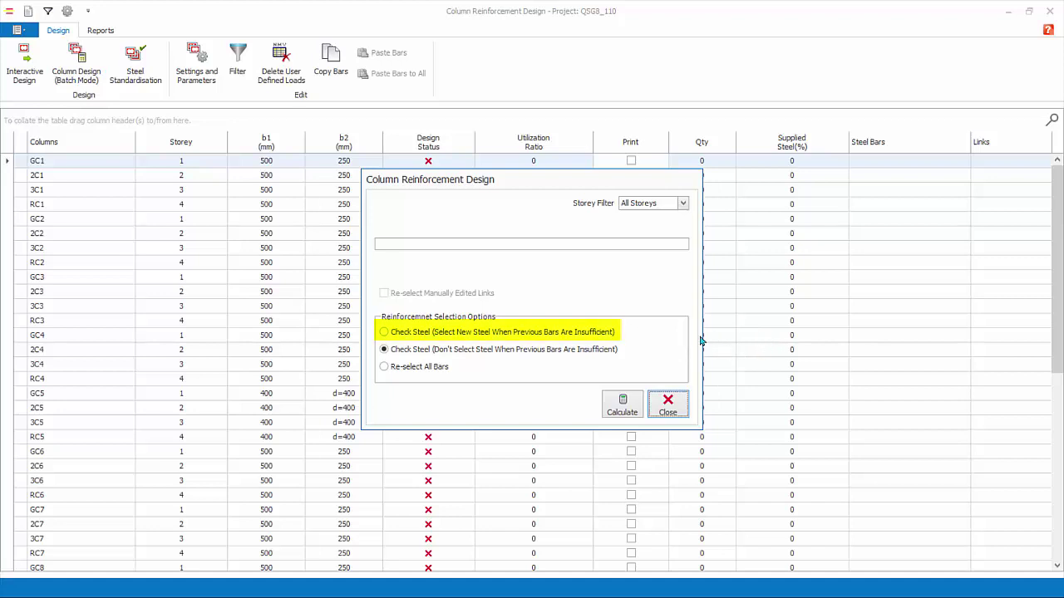
left_click(654, 333)
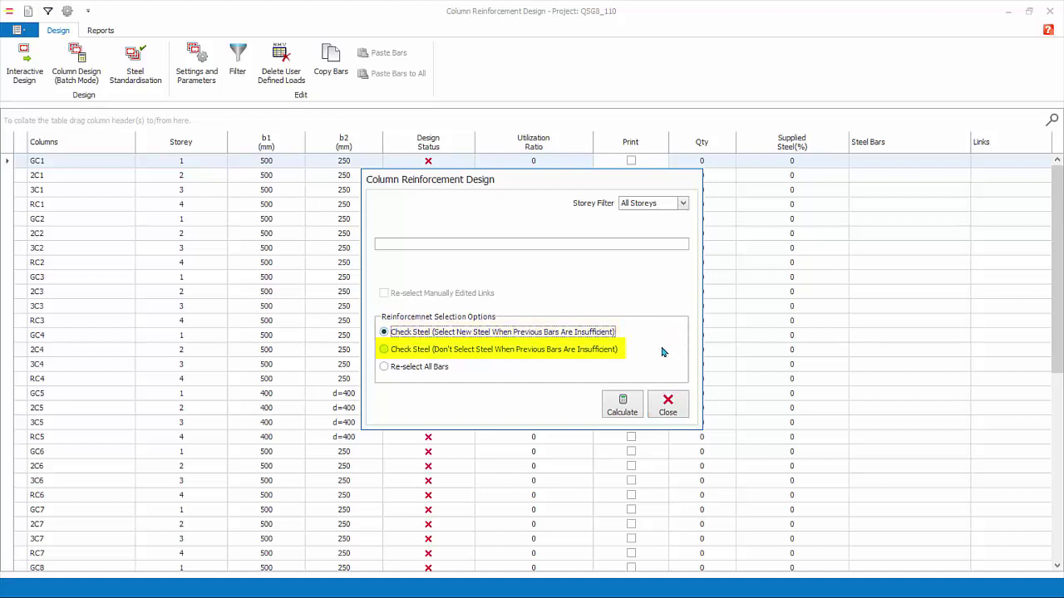
left_click(662, 352)
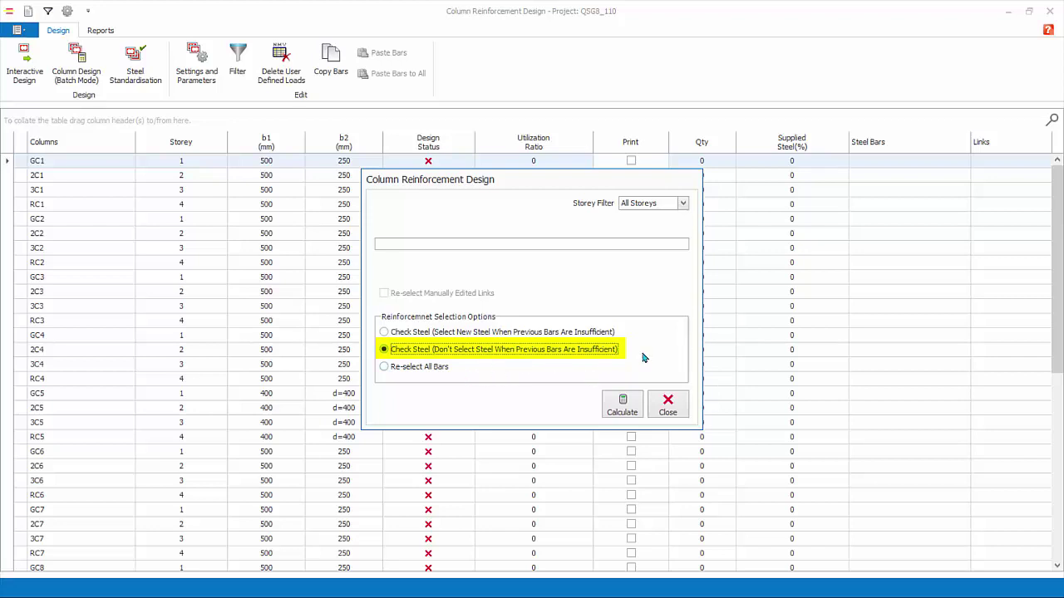
Calculate all columns with Re-select All Bars and view the QSGB_110-CD.LOG messages.
left_click(514, 369)
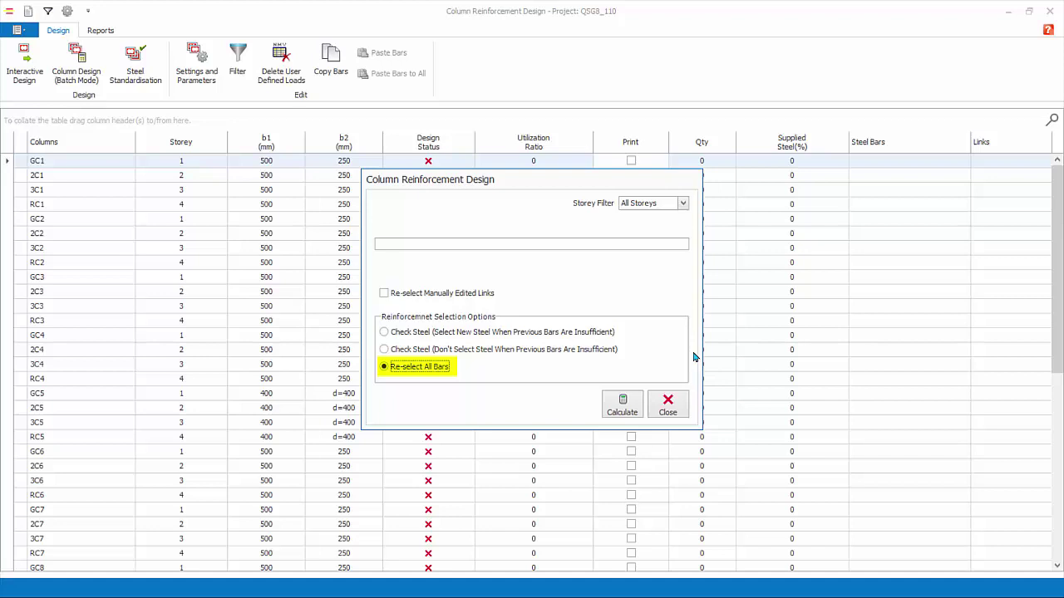
left_click(623, 406)
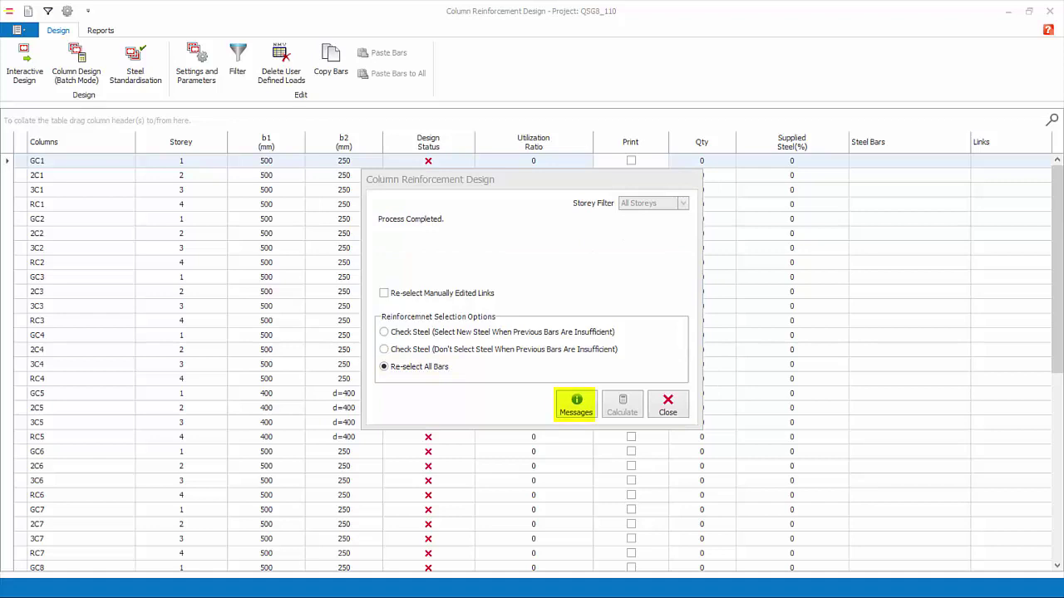
left_click(588, 412)
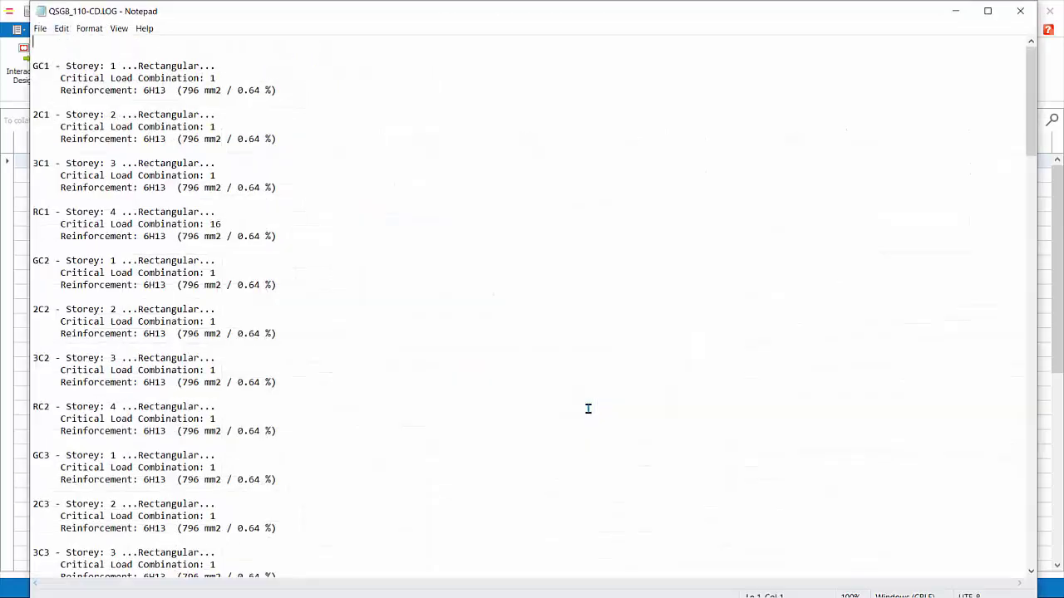
Review the QSG8_110-CD.LOG design log, highlighting GC1's 6H13 reinforcement line, then close it.
scroll(423, 251, "up", 7, "ctrl")
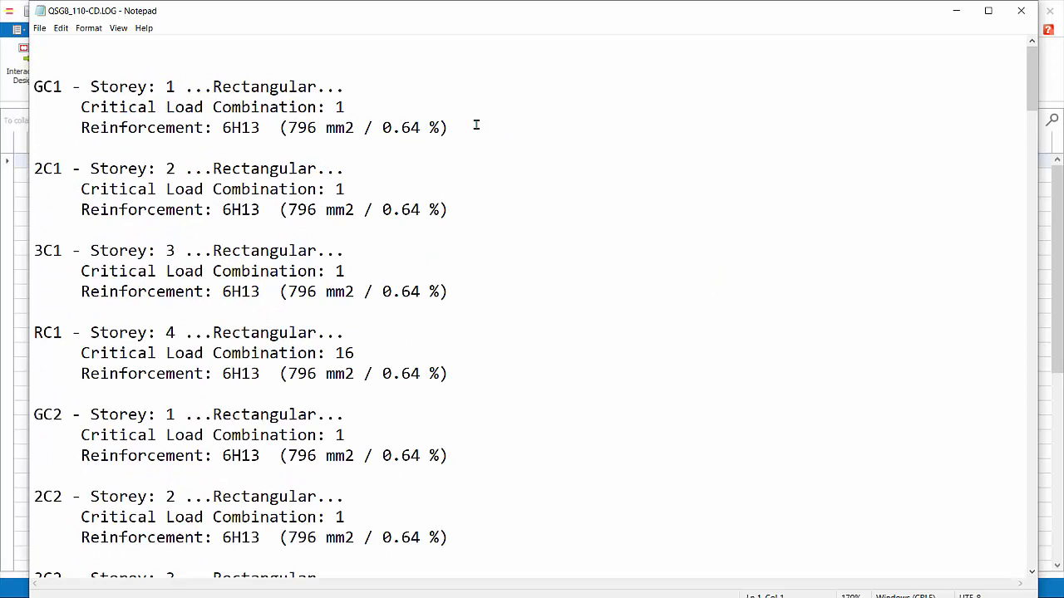
left_click_drag(477, 126, 37, 130)
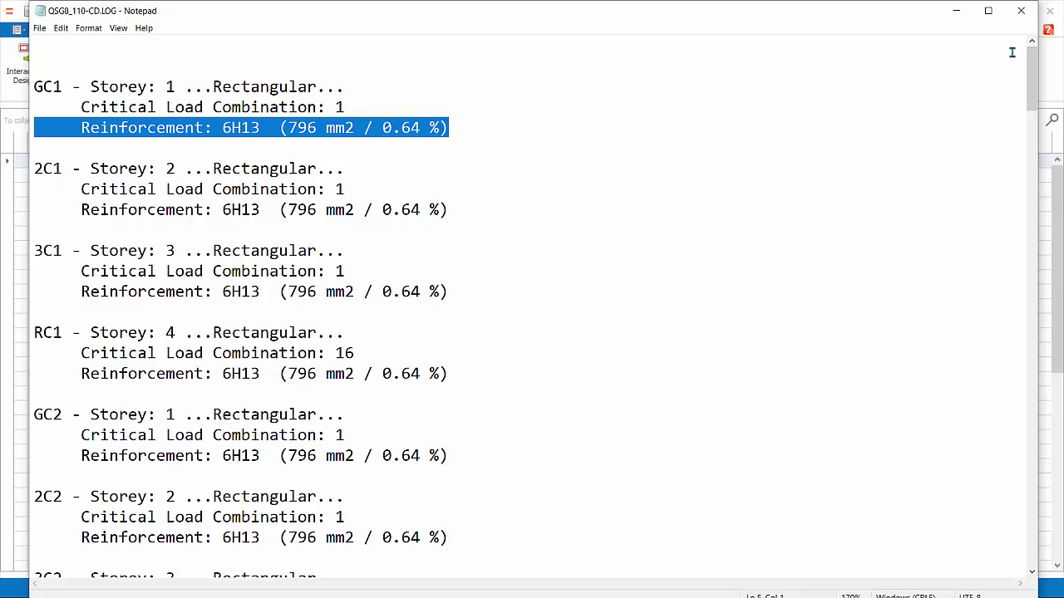
left_click(1020, 11)
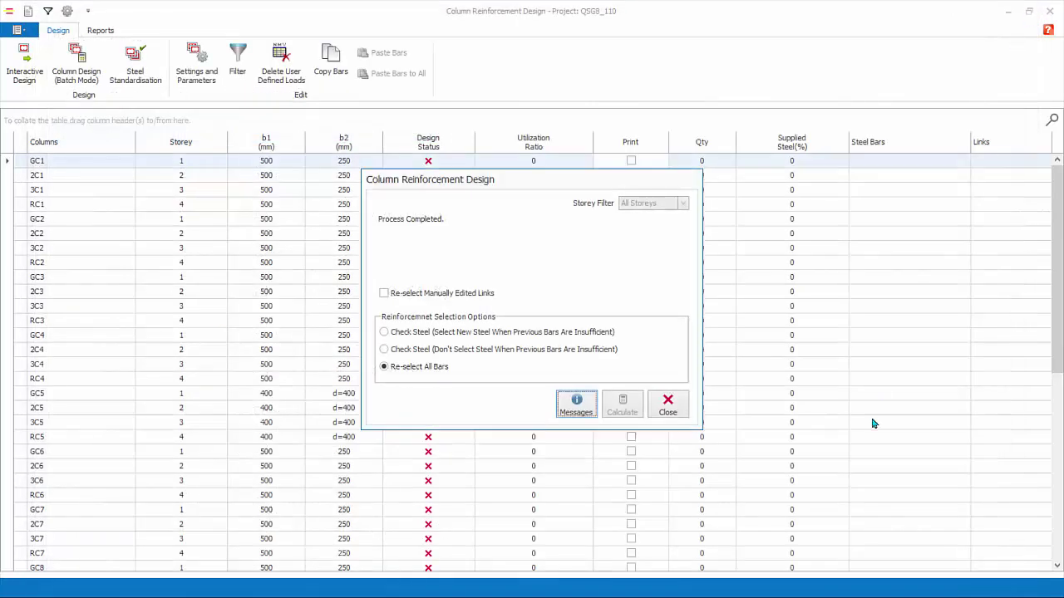
Close the design run and clear the Print marks for GC1, GC2, 3C2 and 3C1.
left_click(670, 408)
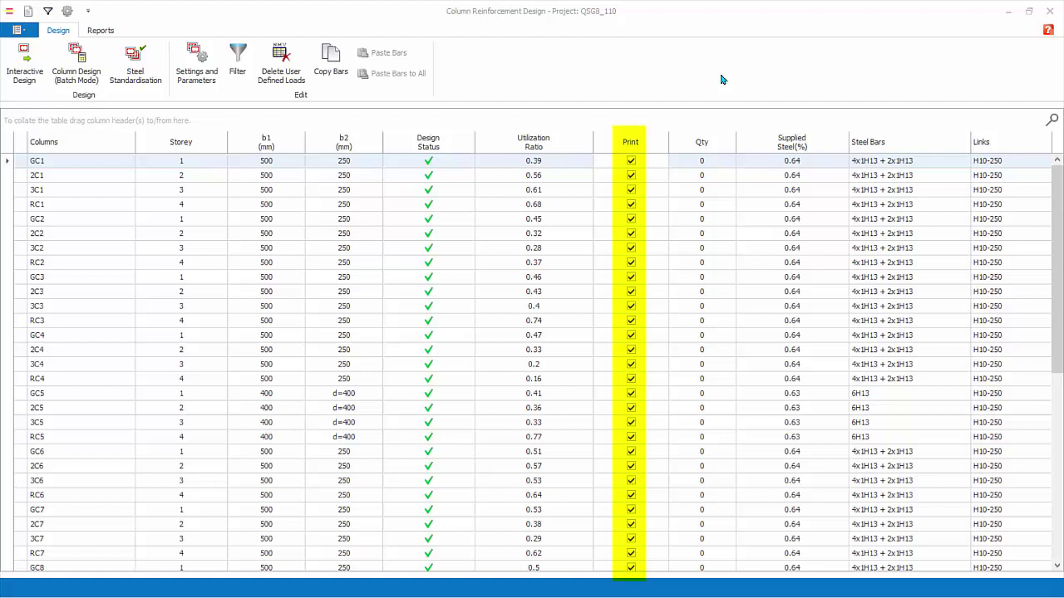
left_click(631, 160)
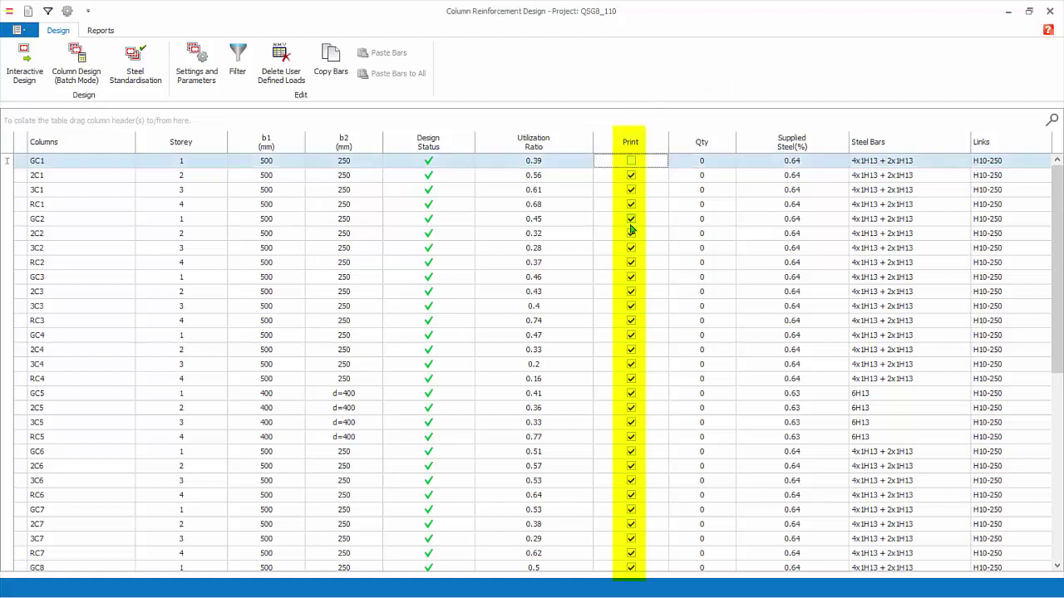
left_click(631, 219)
left_click(631, 263)
left_click(631, 248)
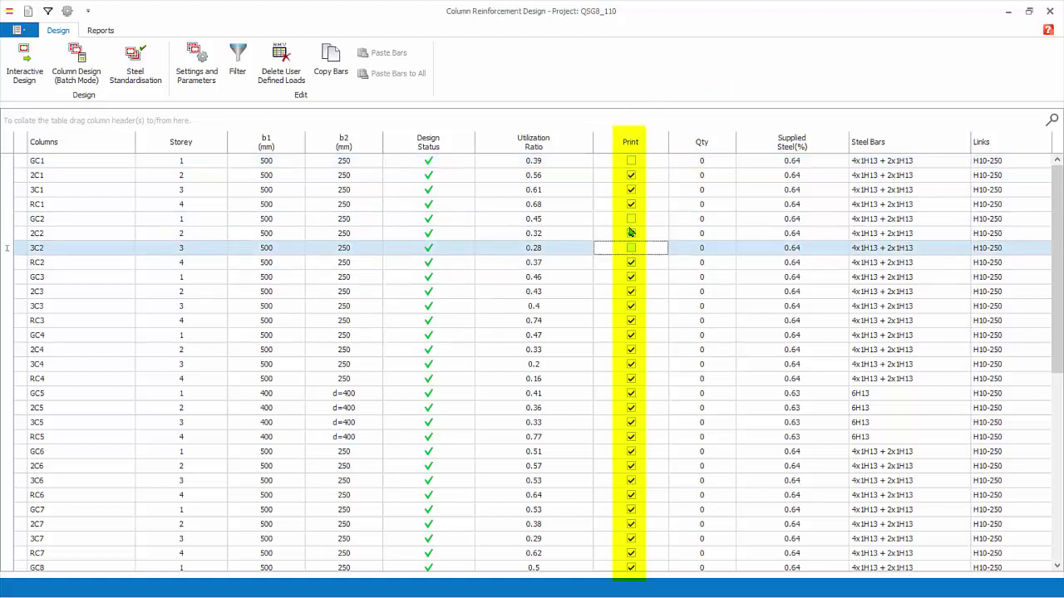
left_click(631, 203)
Clear all columns' print marks in the Reports tab, then mark only GC1 for printing.
left_click(631, 190)
left_click(100, 30)
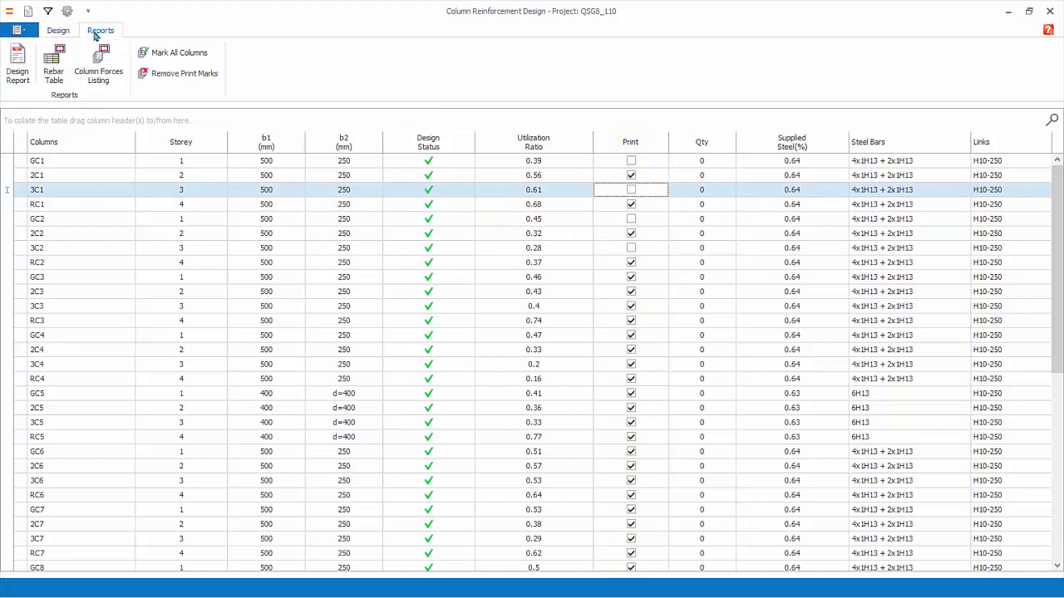
left_click(207, 75)
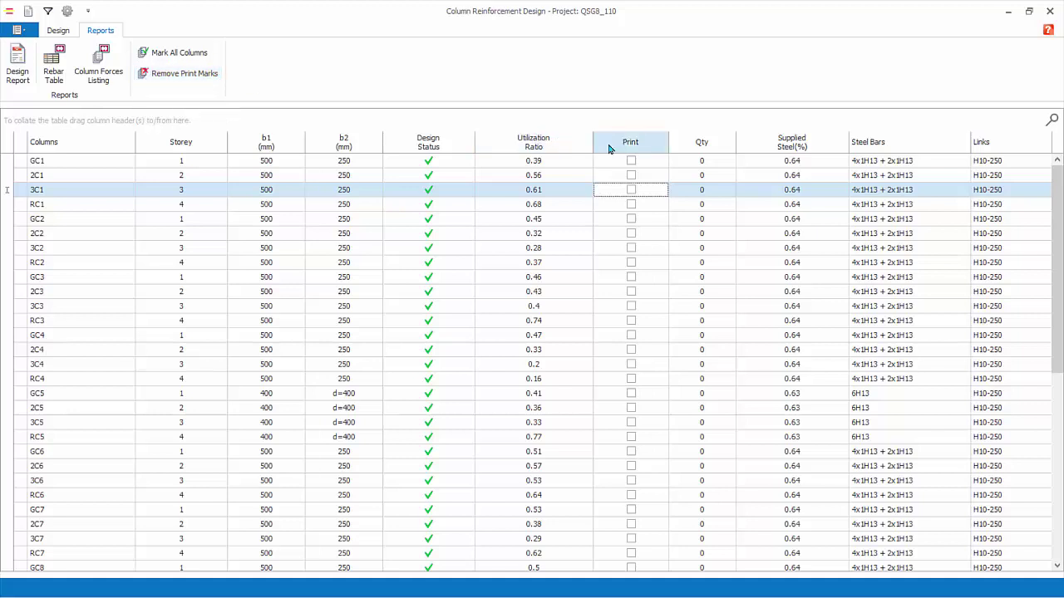
left_click(631, 160)
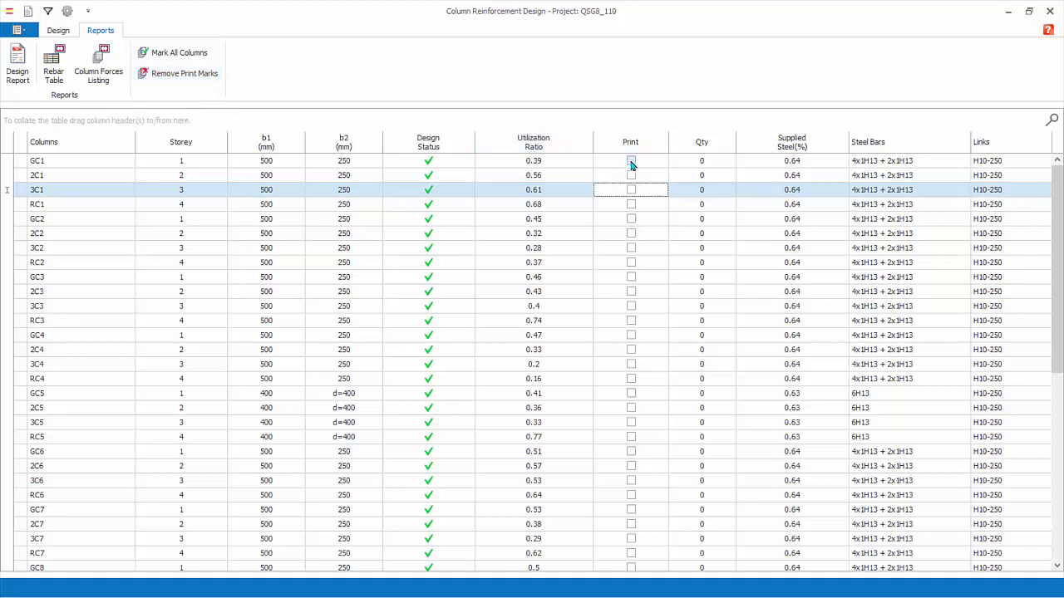
Generate GC1's design report with all load combinations and the all-combinations interaction diagram, then close the preview.
left_click(33, 74)
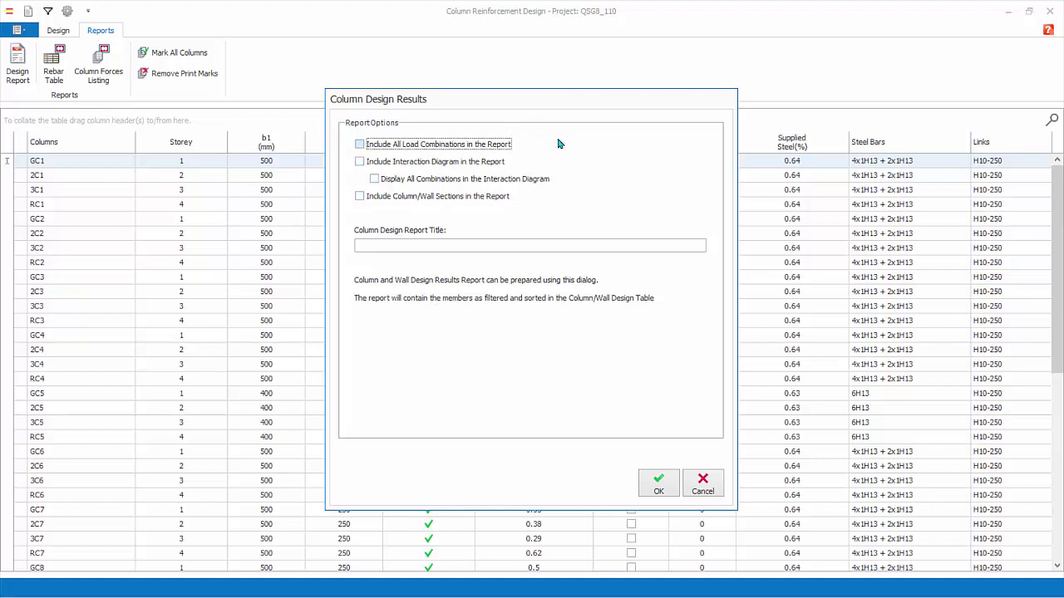
left_click(359, 145)
left_click(359, 162)
left_click(374, 178)
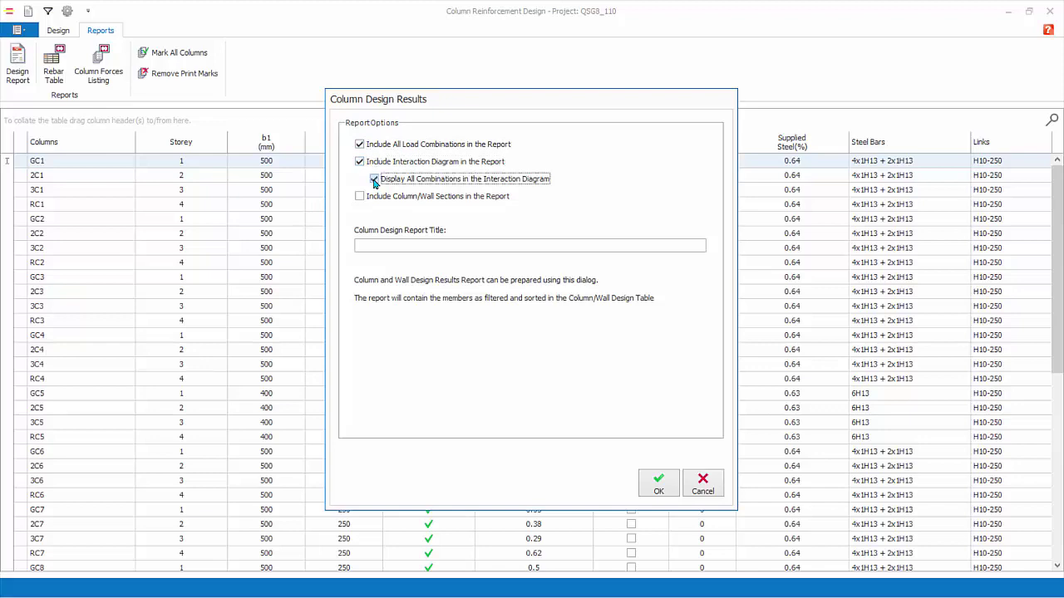
left_click(660, 490)
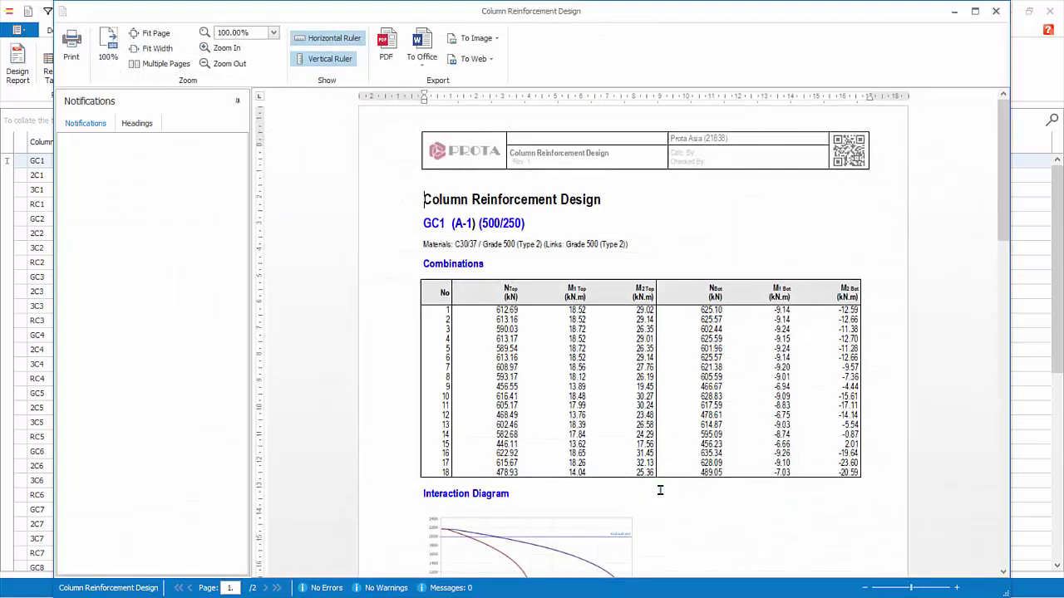
scroll(883, 393, "down", 5)
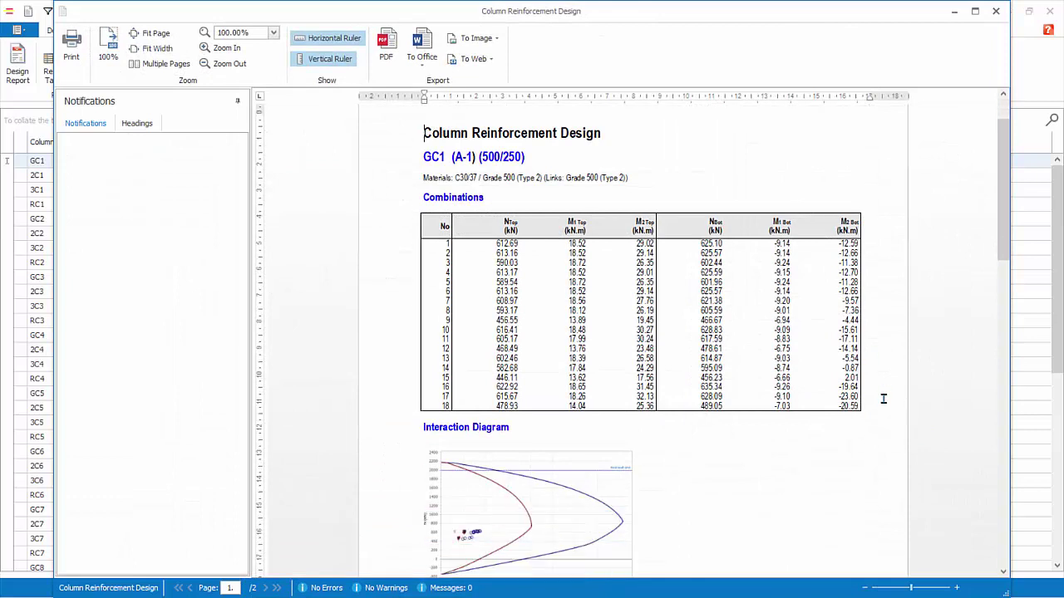
scroll(880, 401, "down", 3)
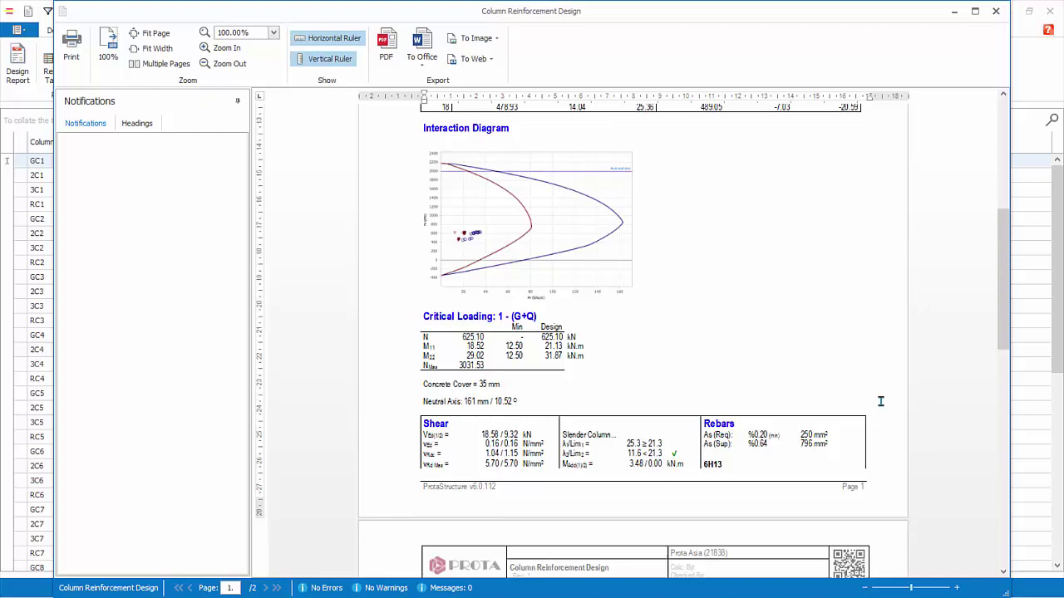
scroll(880, 402, "up", 1)
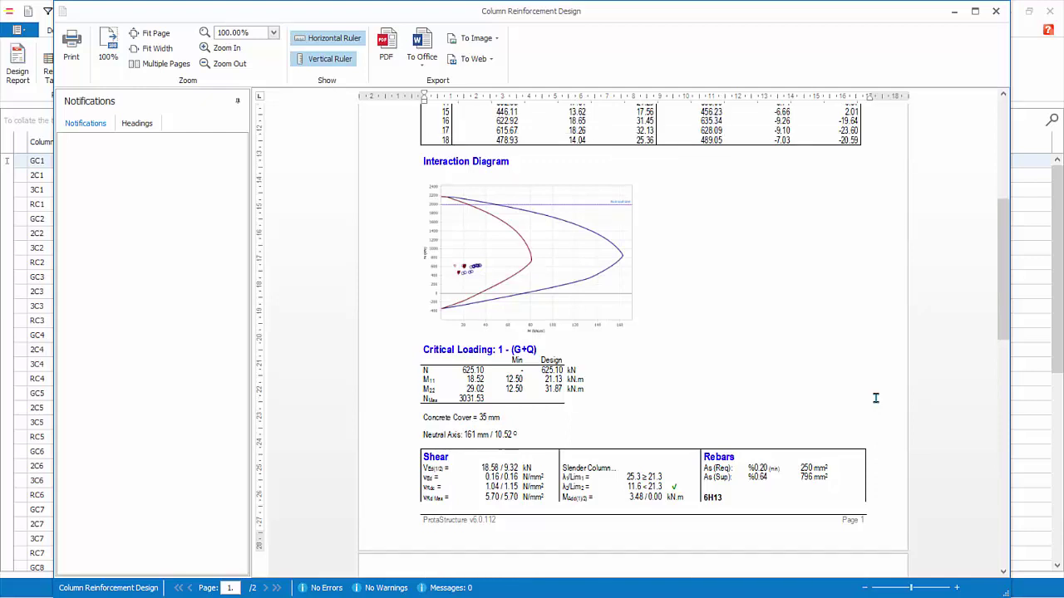
scroll(876, 398, "up", 7)
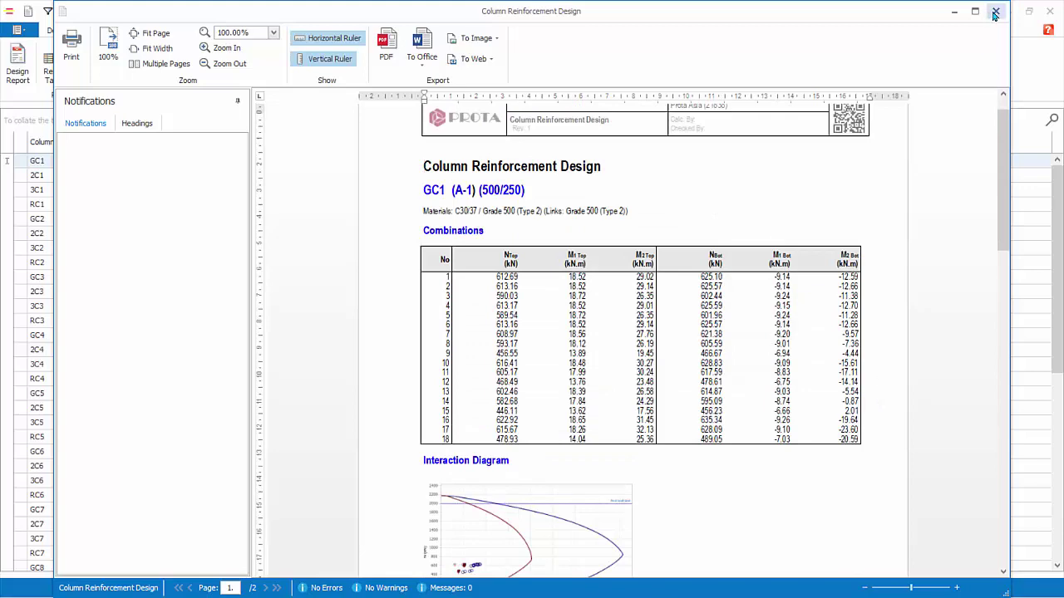
left_click(996, 12)
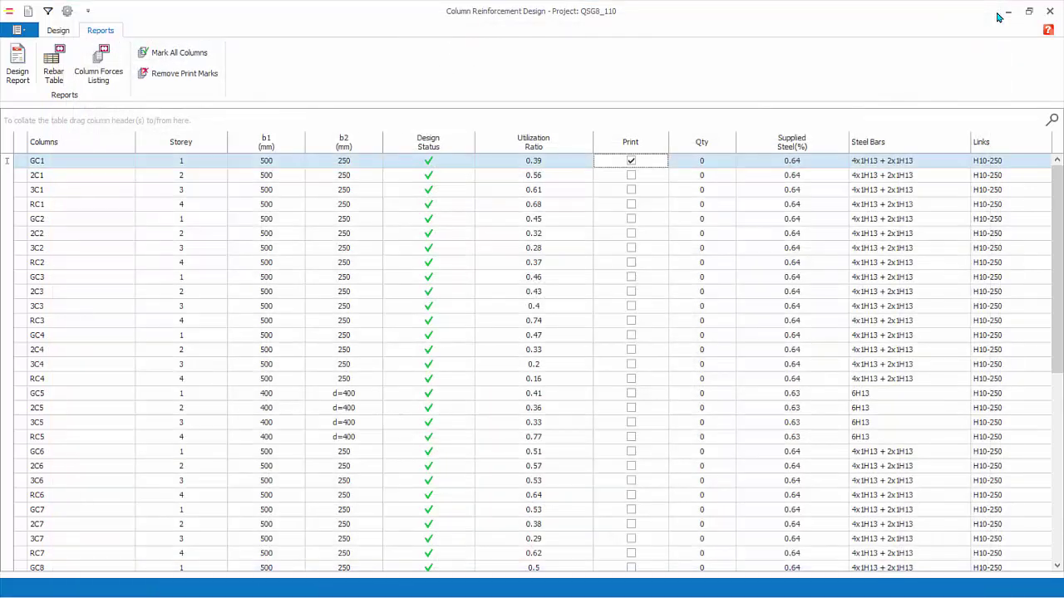
Generate a GC1 design report including the column section drawing, then close the preview.
left_click(18, 70)
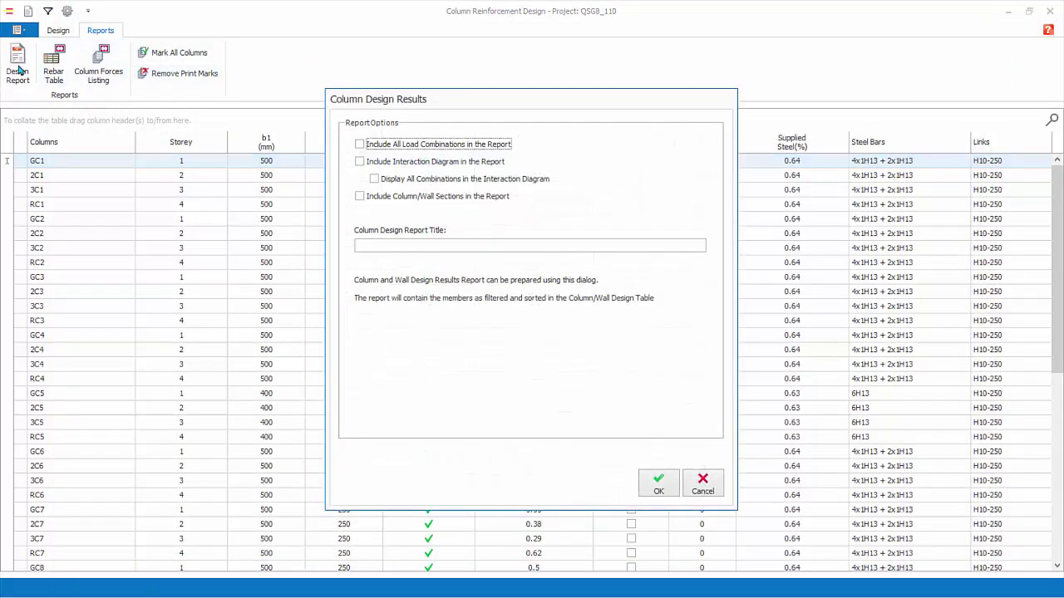
left_click(359, 197)
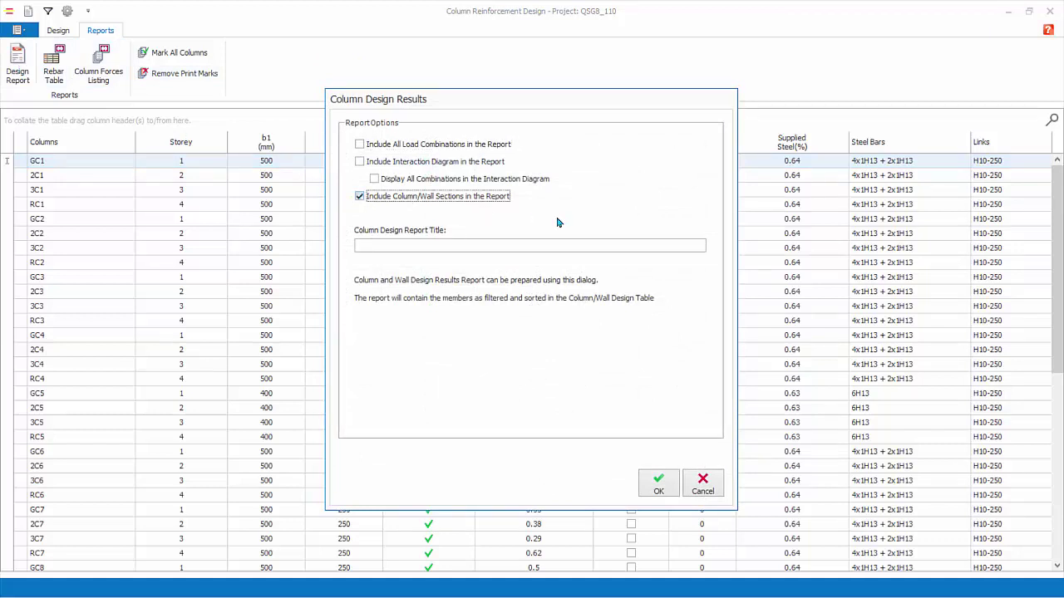
left_click(659, 485)
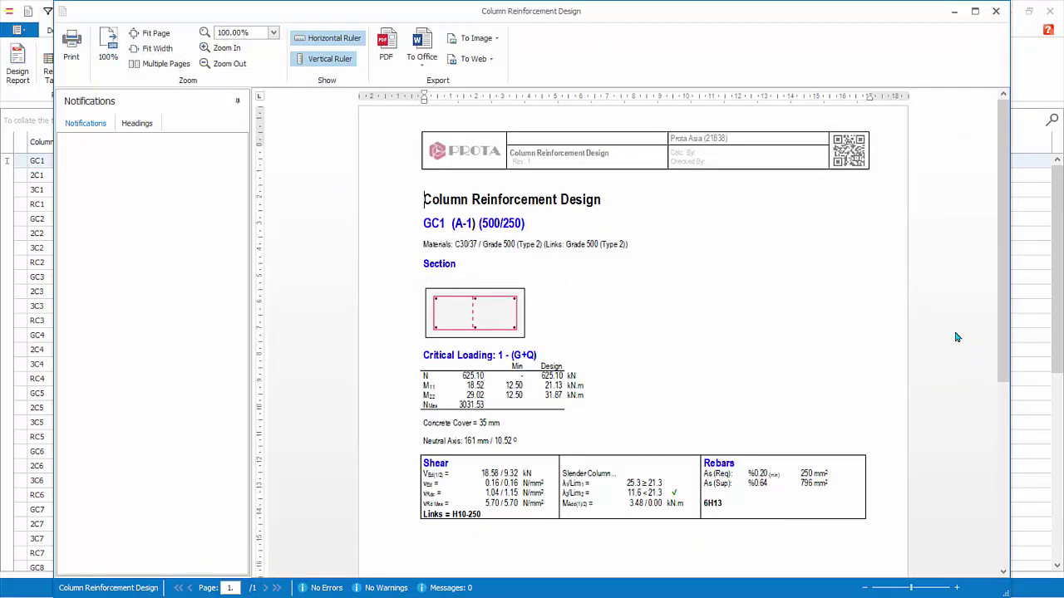
left_click(993, 15)
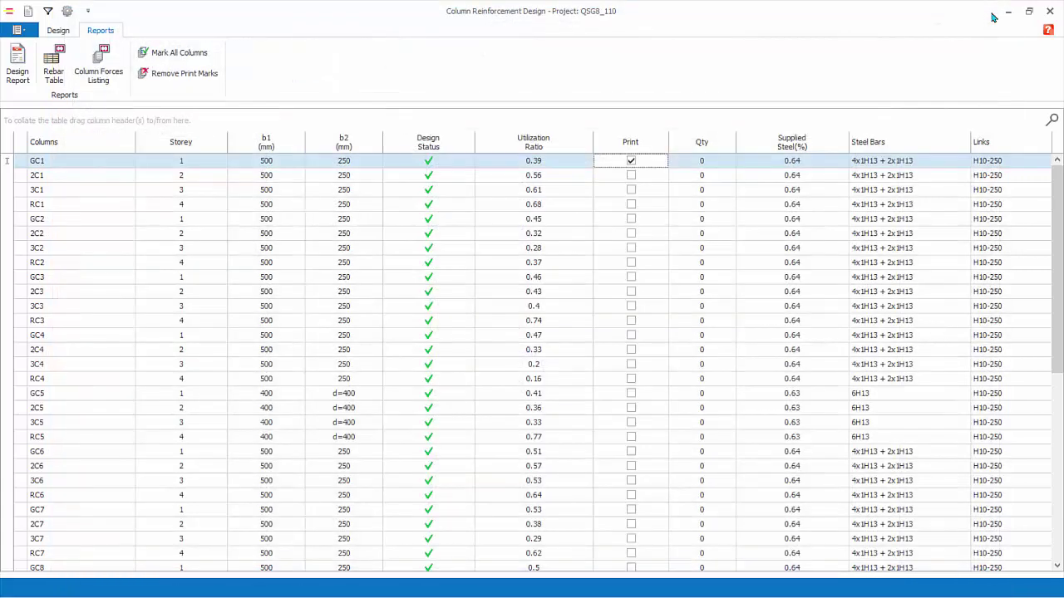
Mark all columns for printing, generate the Column Rebar List, then close the preview.
left_click(176, 57)
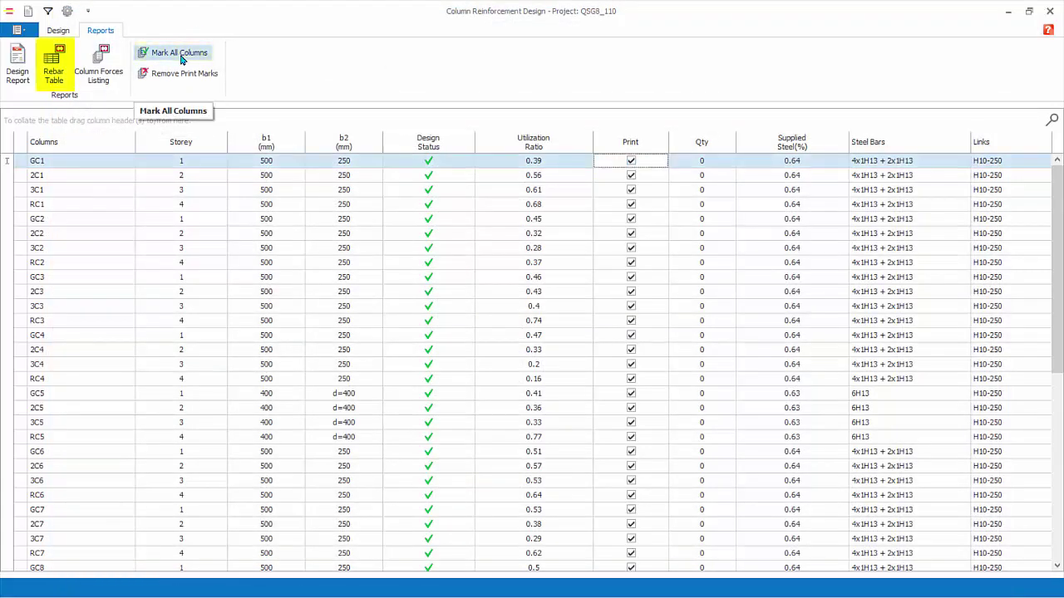
left_click(53, 75)
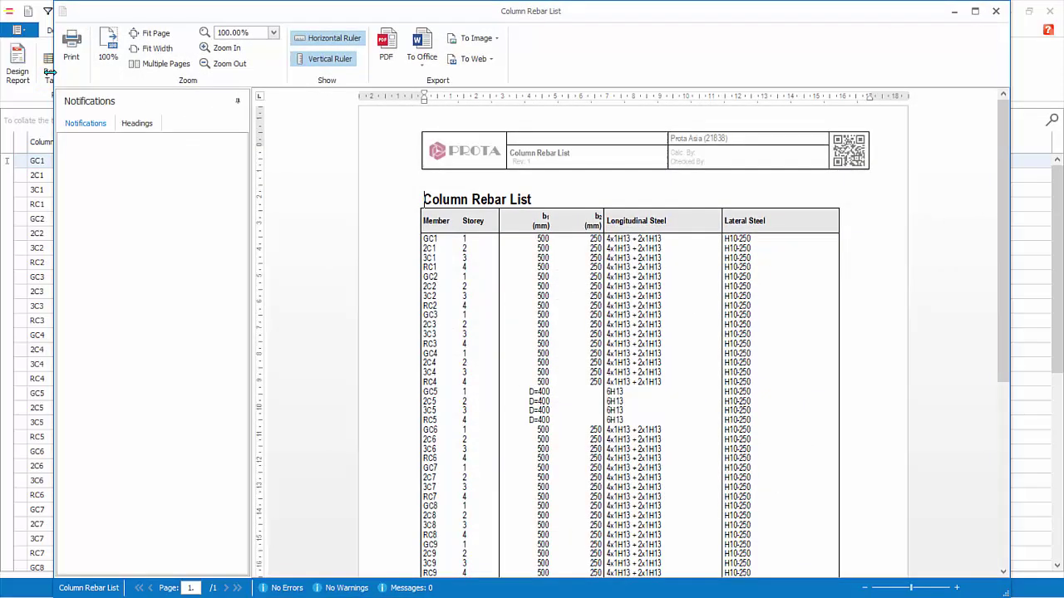
scroll(948, 340, "up", 3, "ctrl")
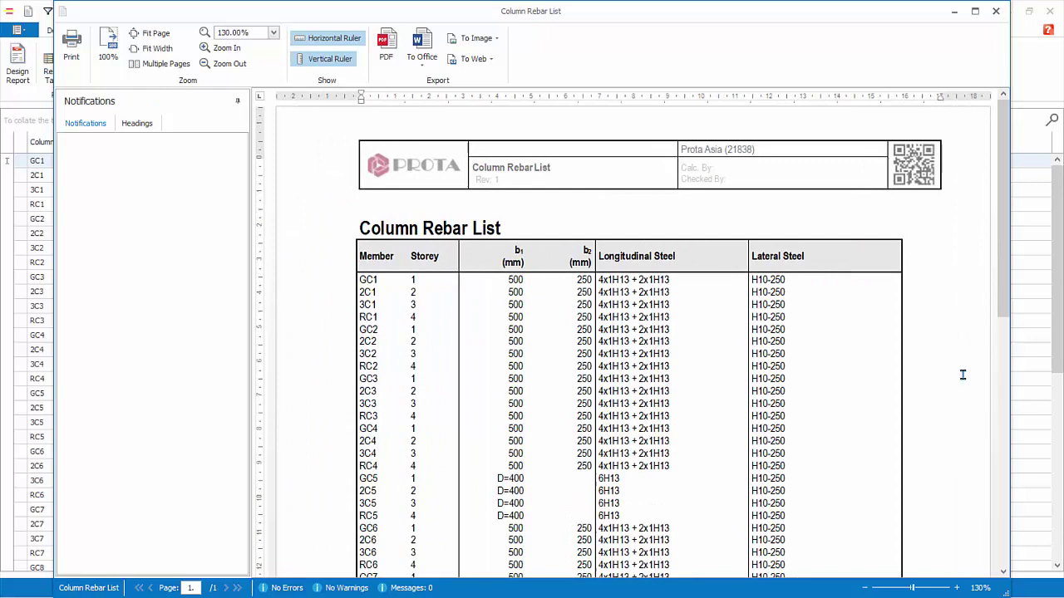
left_click(999, 13)
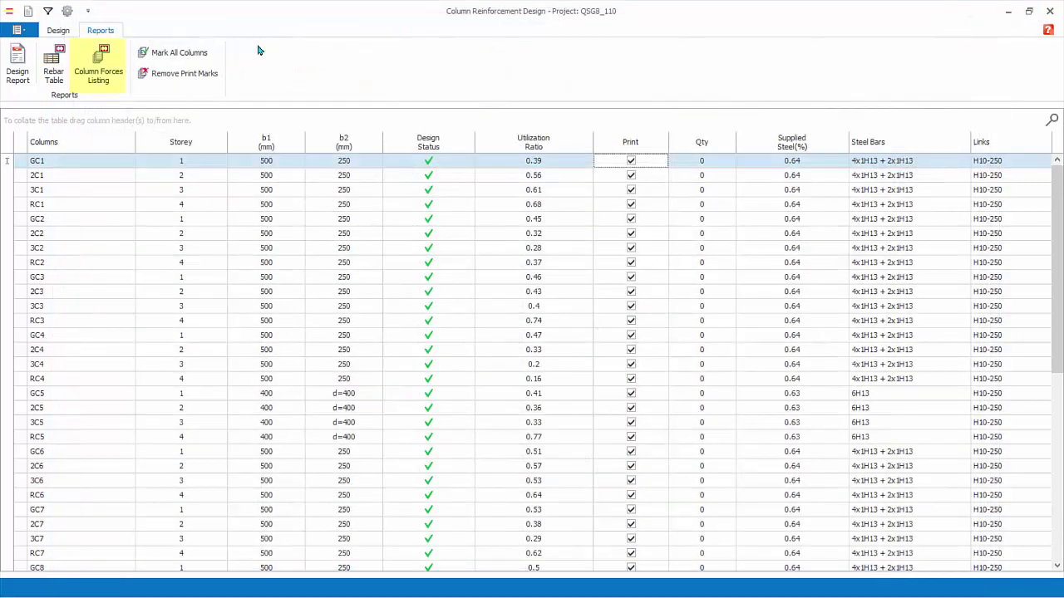
List design forces for foundation-level columns only, review the text report, then close it.
left_click(87, 74)
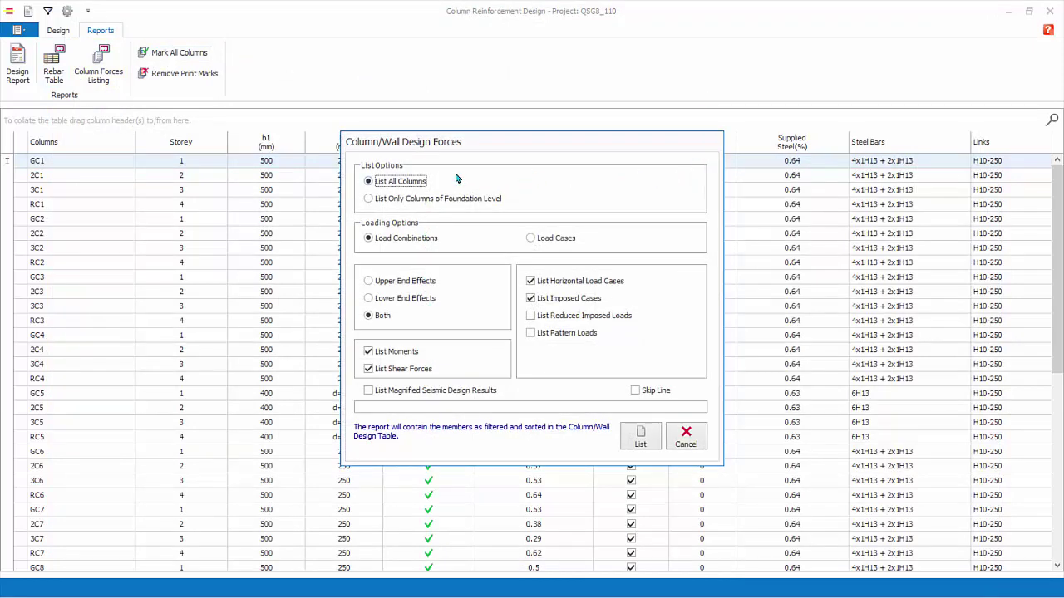
left_click(369, 200)
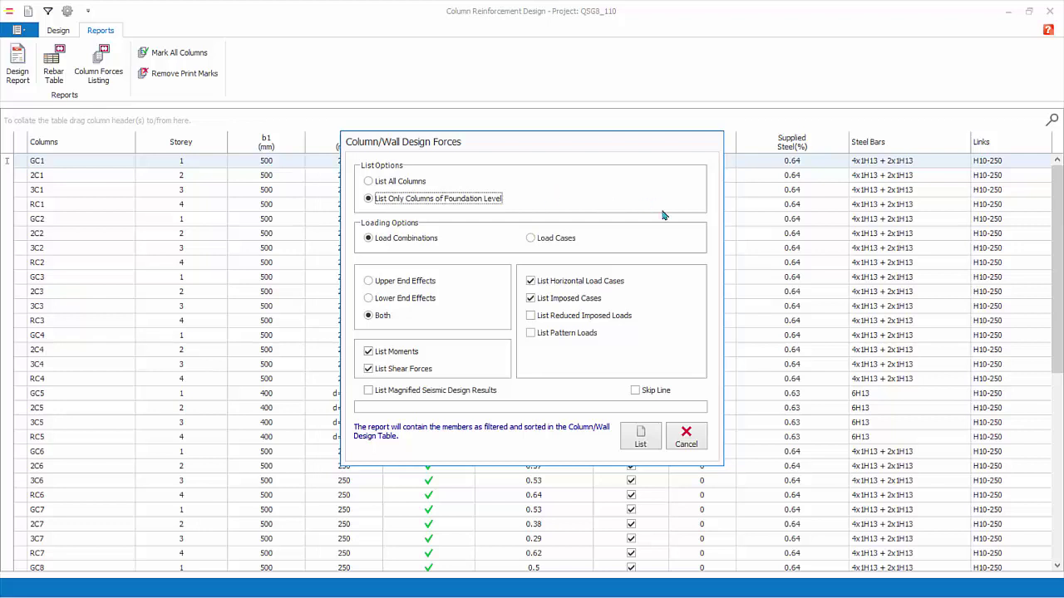
left_click(639, 445)
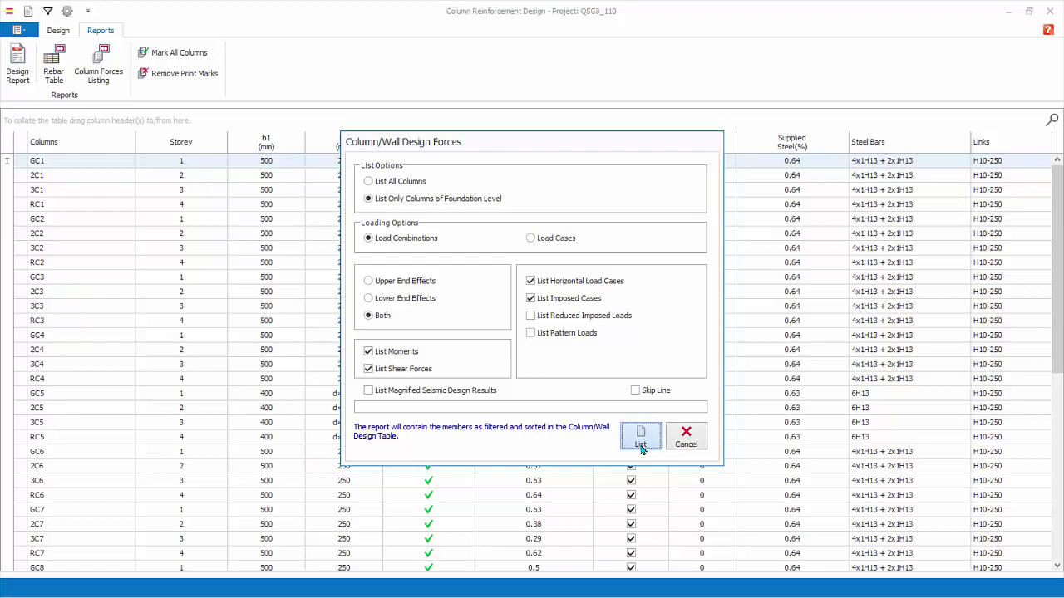
scroll(701, 276, "up", 4, "ctrl")
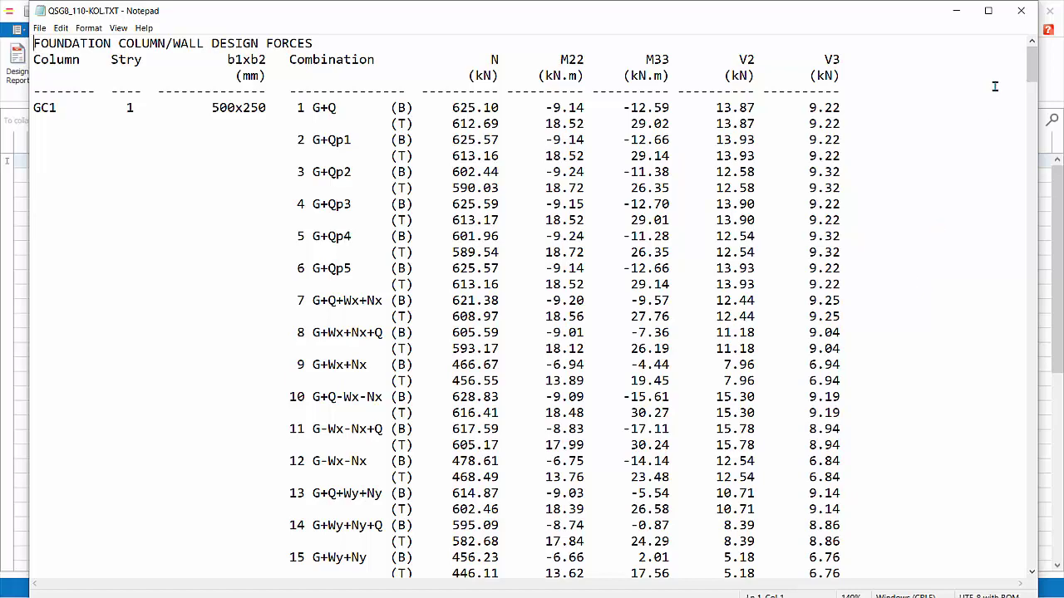
left_click(1022, 12)
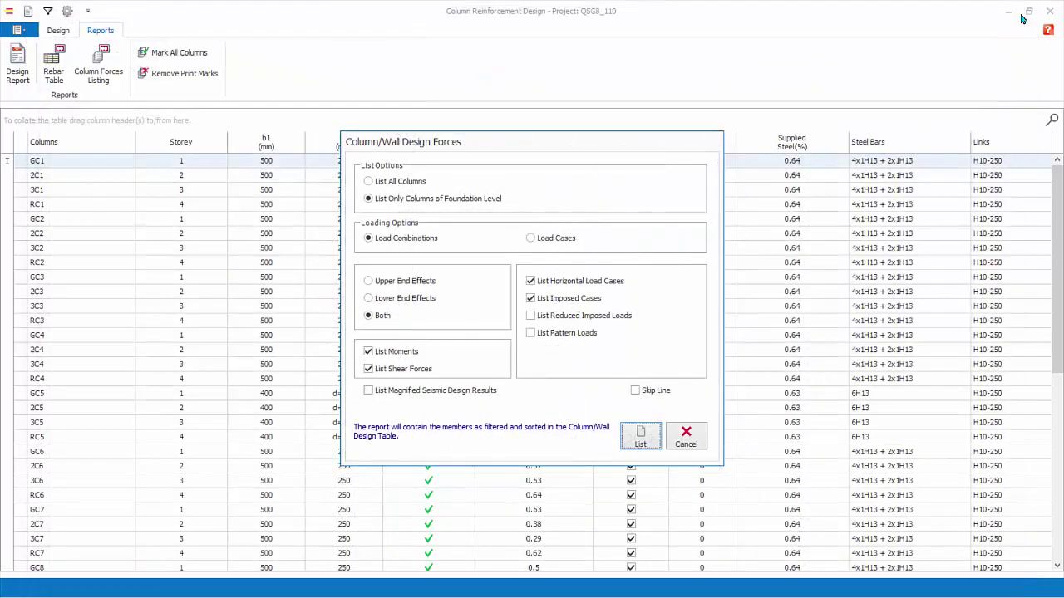
Cancel the Column/Wall Design Forces dialog to return to the design table.
left_click(695, 442)
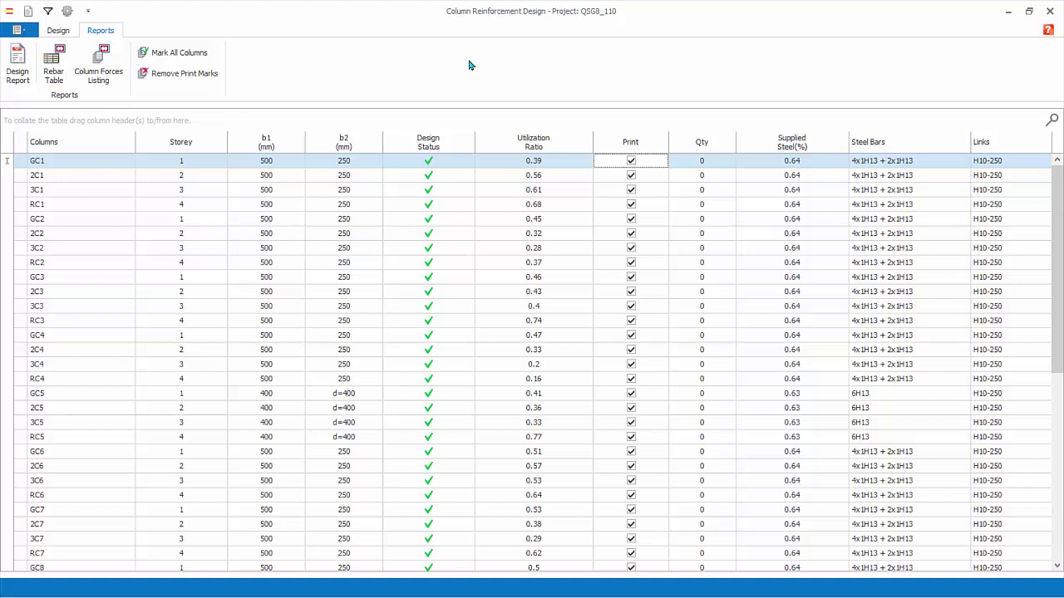